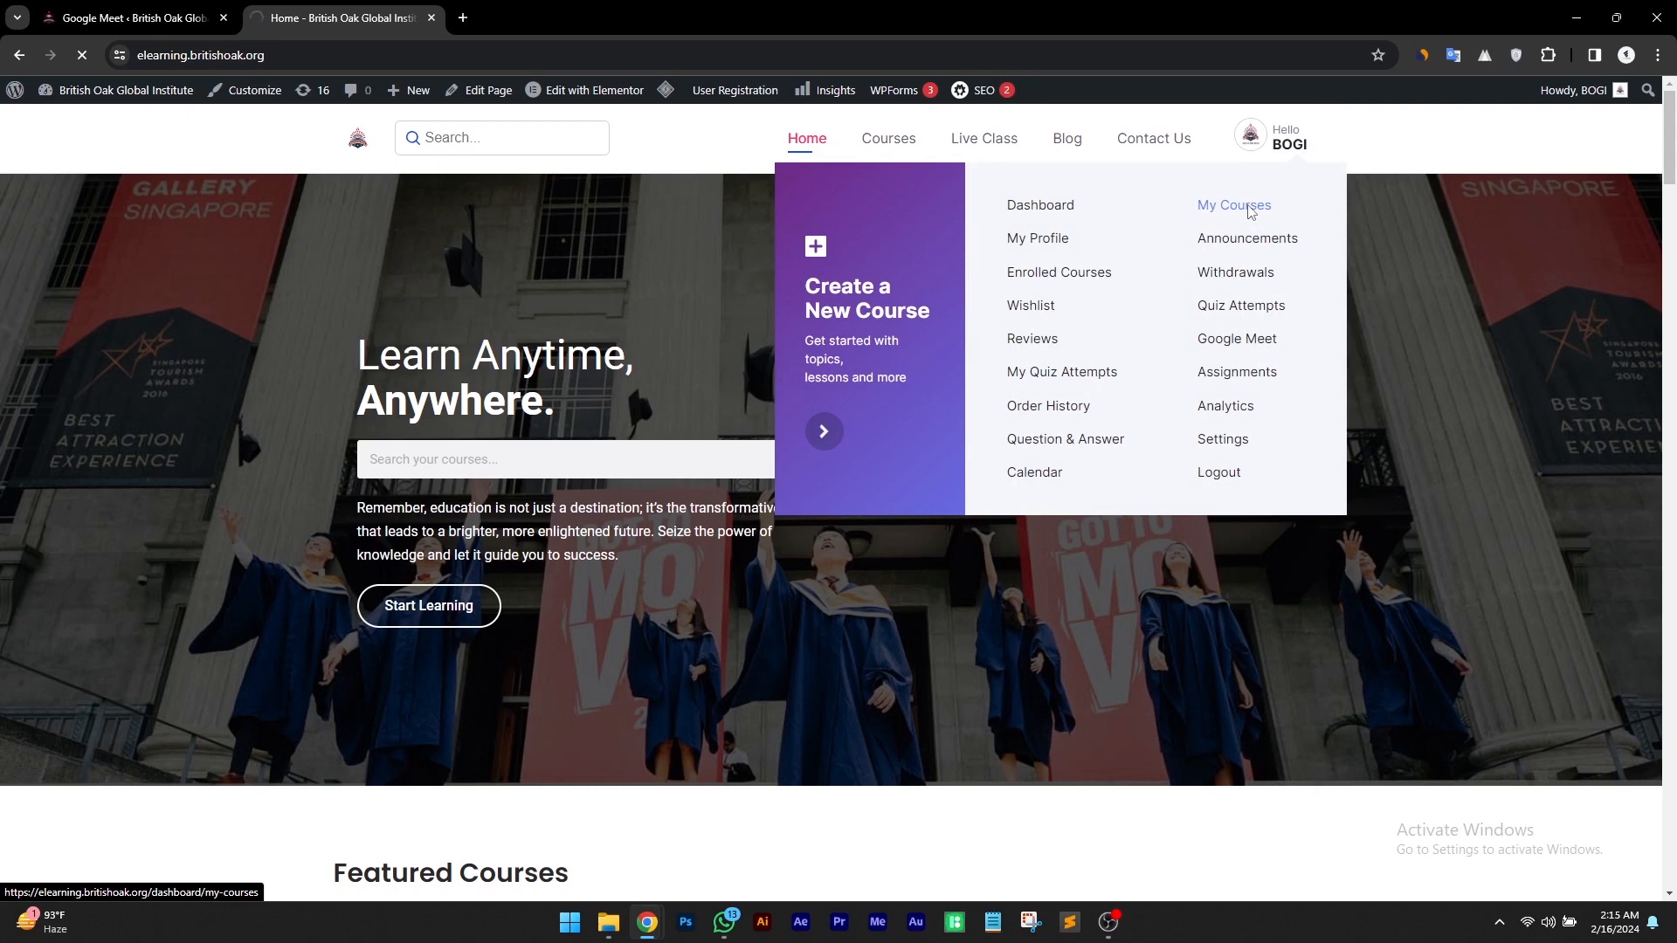
# Open the PROJECT MANAGEMENT course for editing from the instructor's published courses
pyautogui.click(1249, 212)
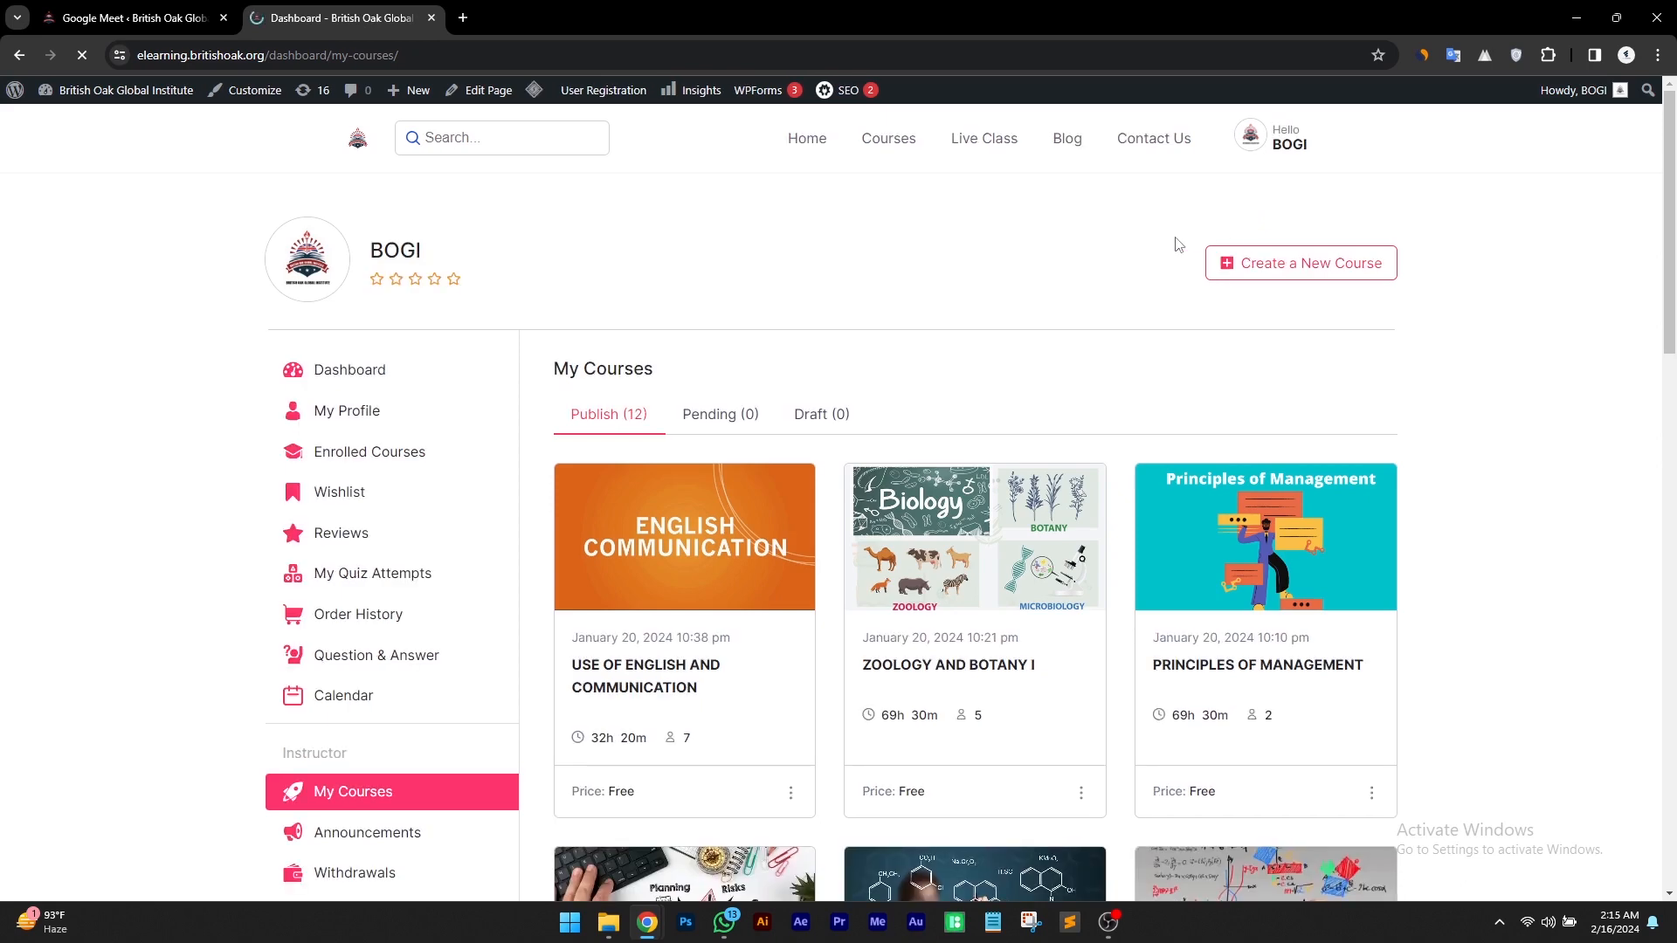
pyautogui.scroll(-3, 810, 375)
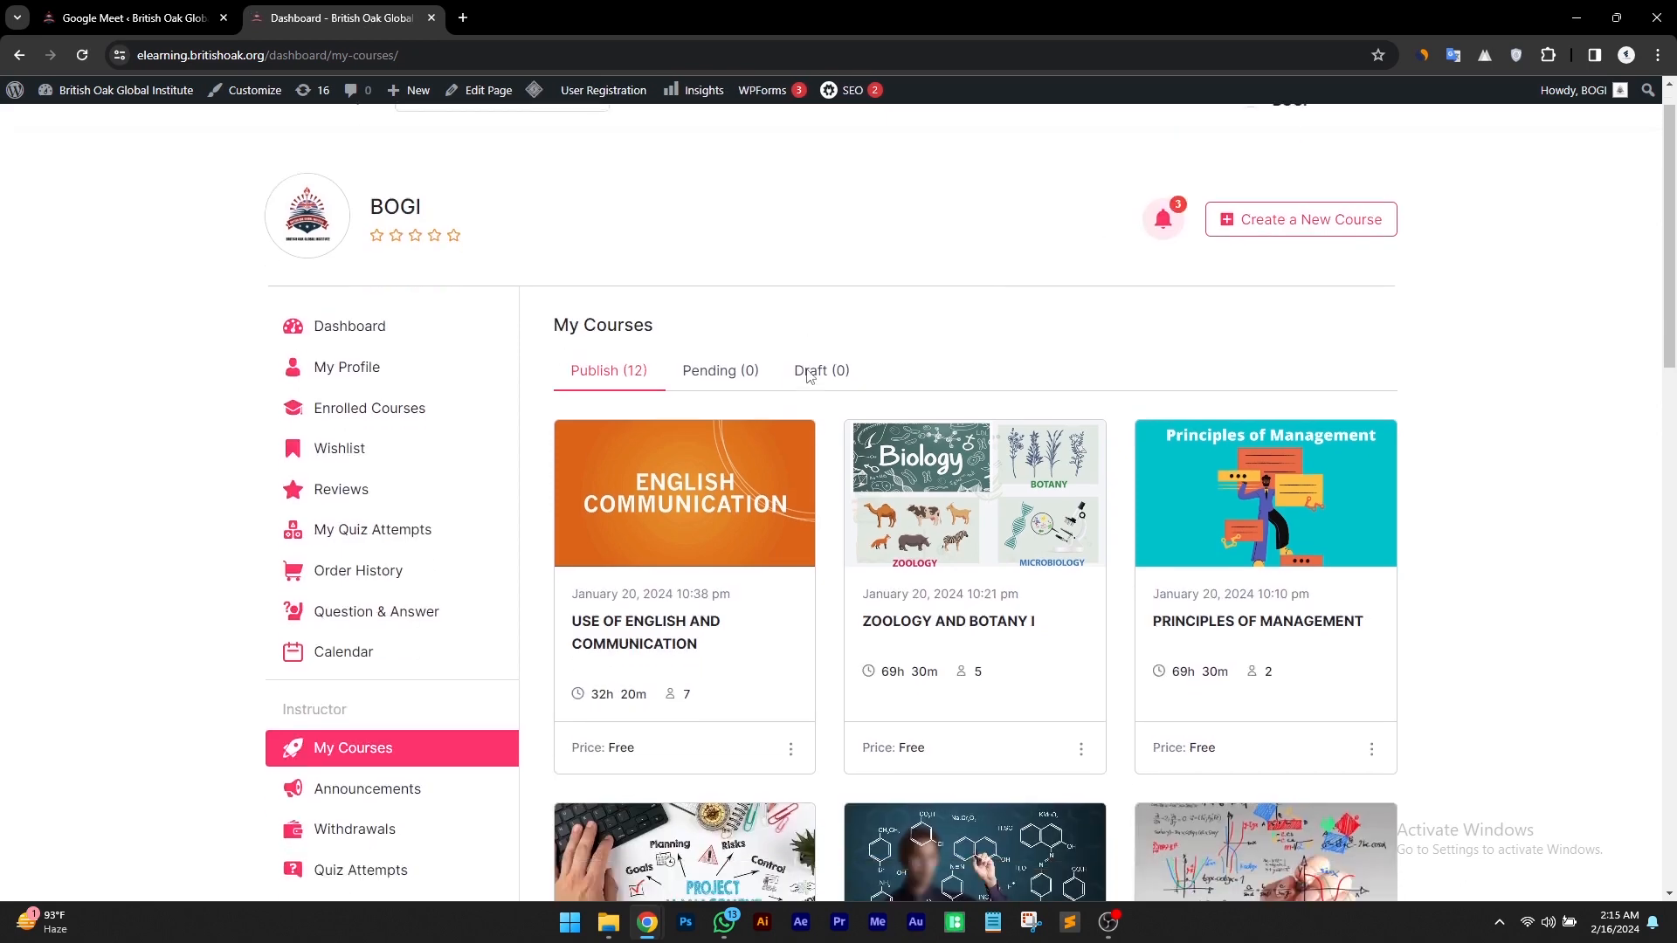
pyautogui.scroll(-3, 807, 377)
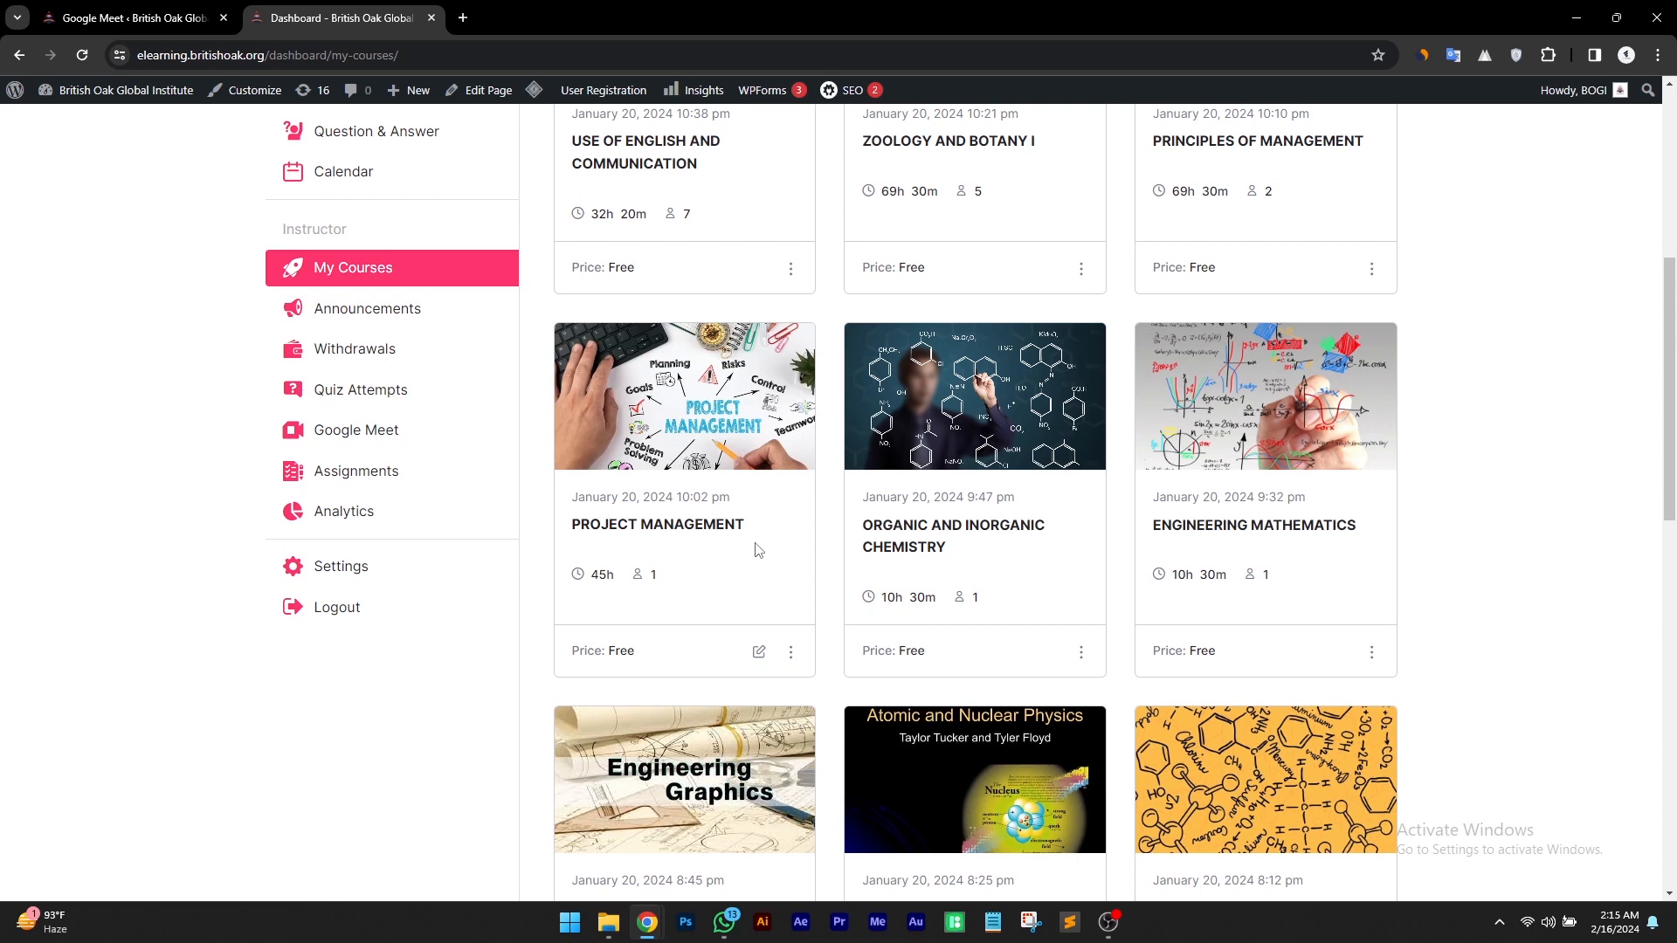
pyautogui.click(760, 651)
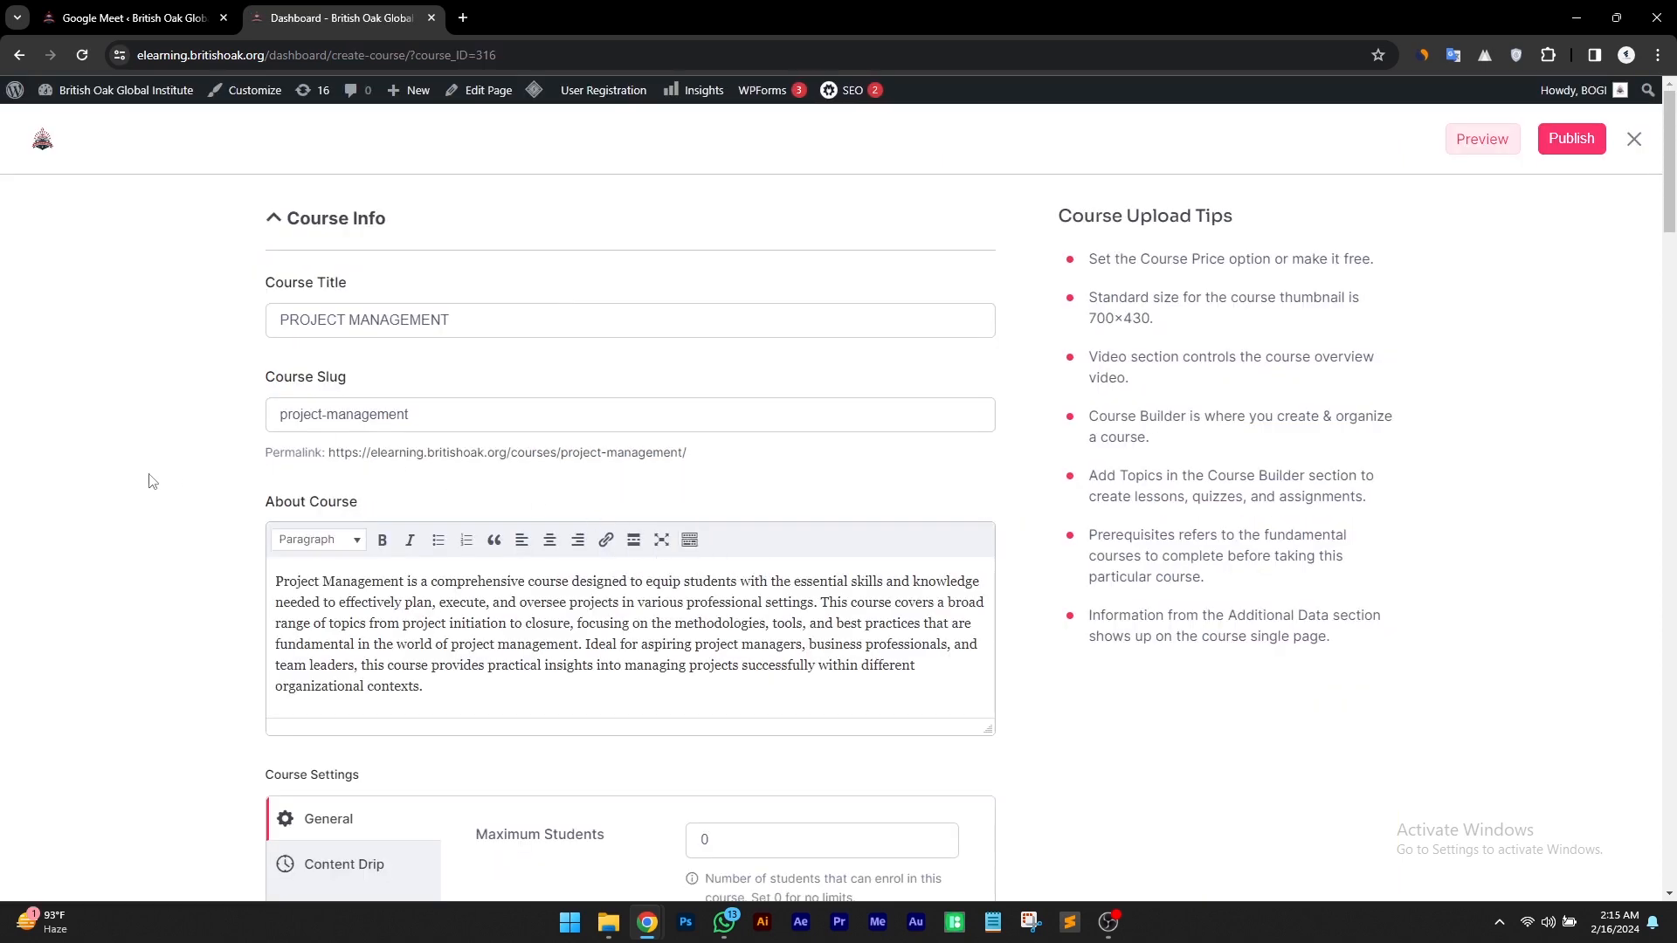
# Start creating a new Google Meet meeting in the course's Google Meet section
pyautogui.scroll(-5, 152, 481)
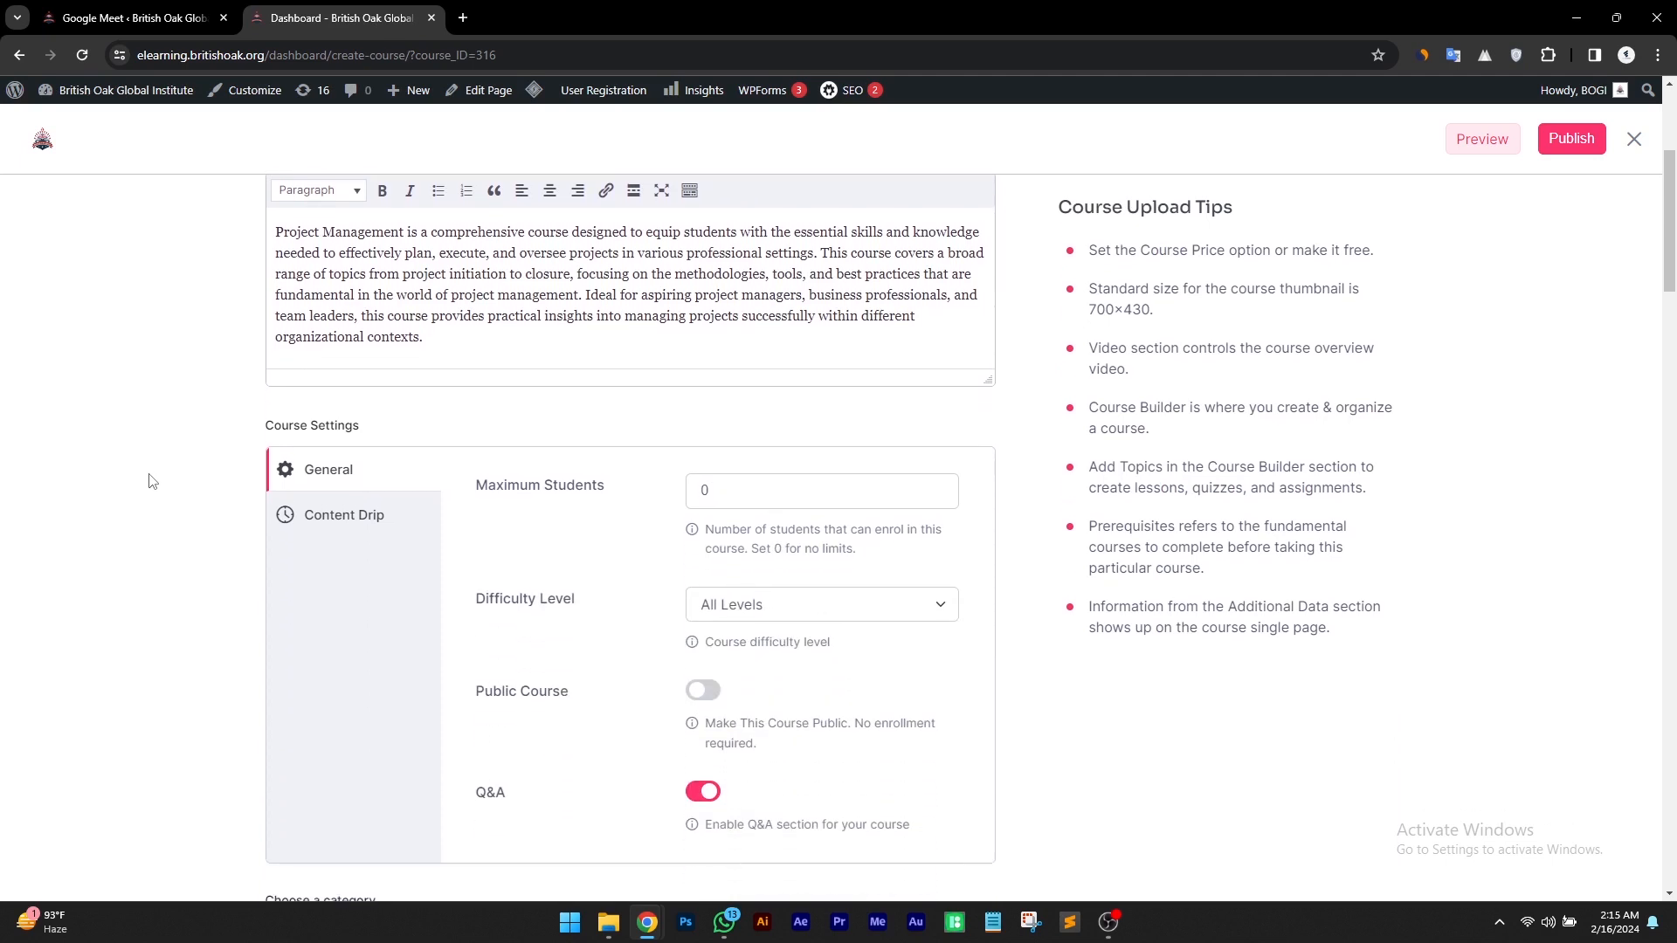
pyautogui.scroll(-5, 165, 489)
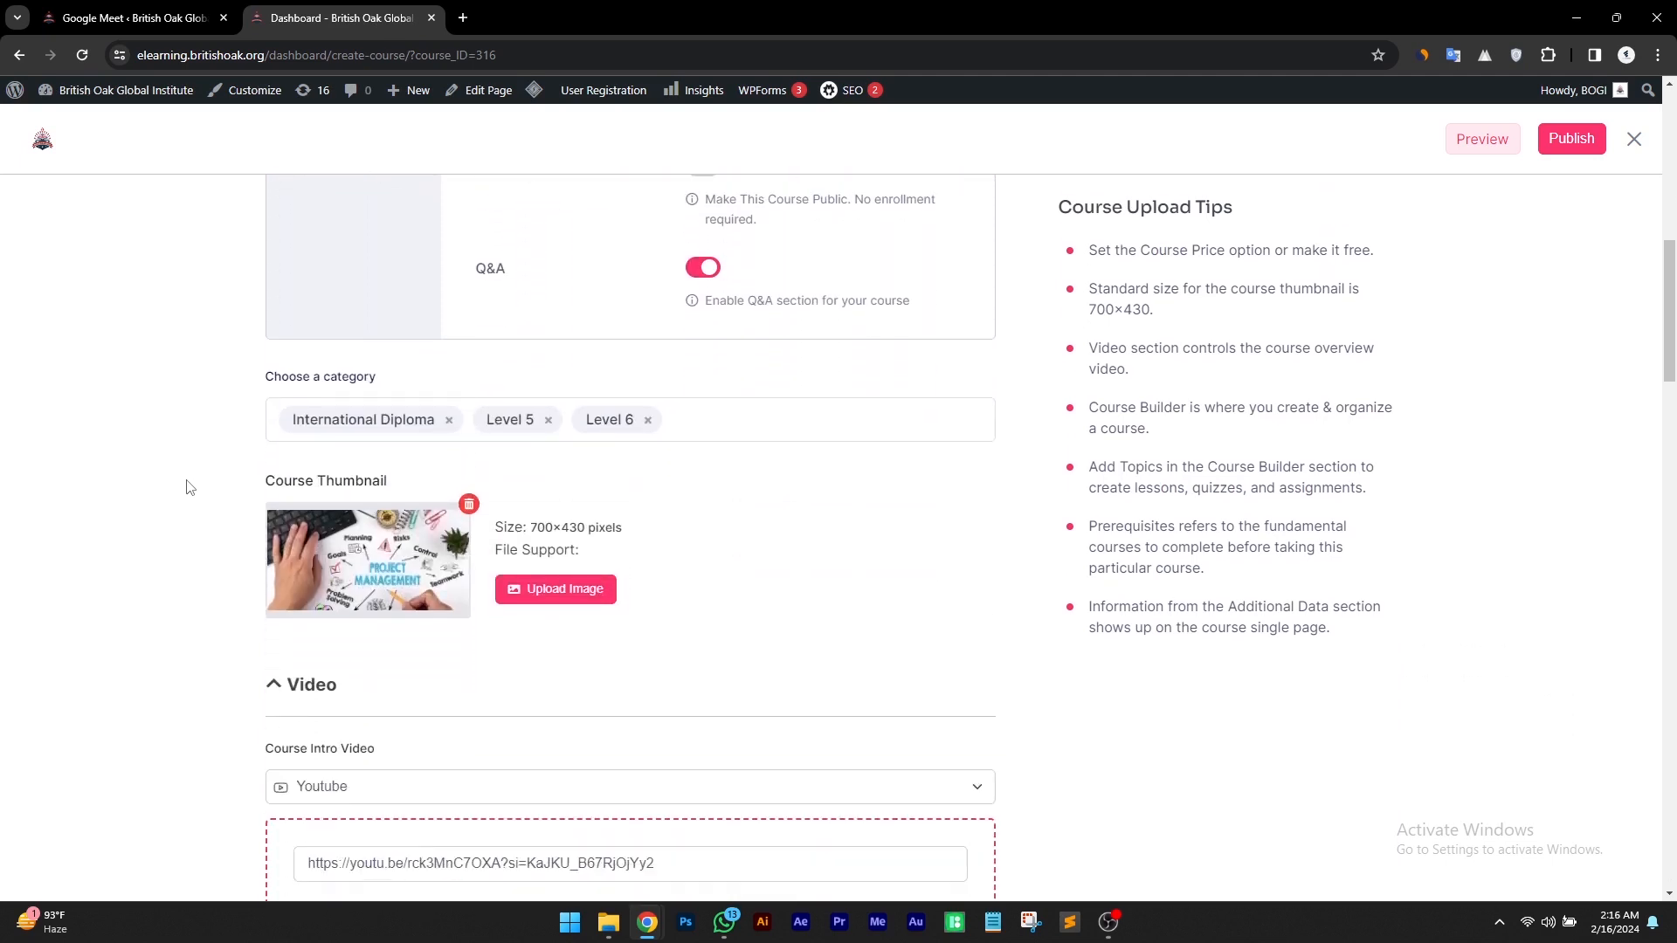
pyautogui.scroll(-6, 188, 487)
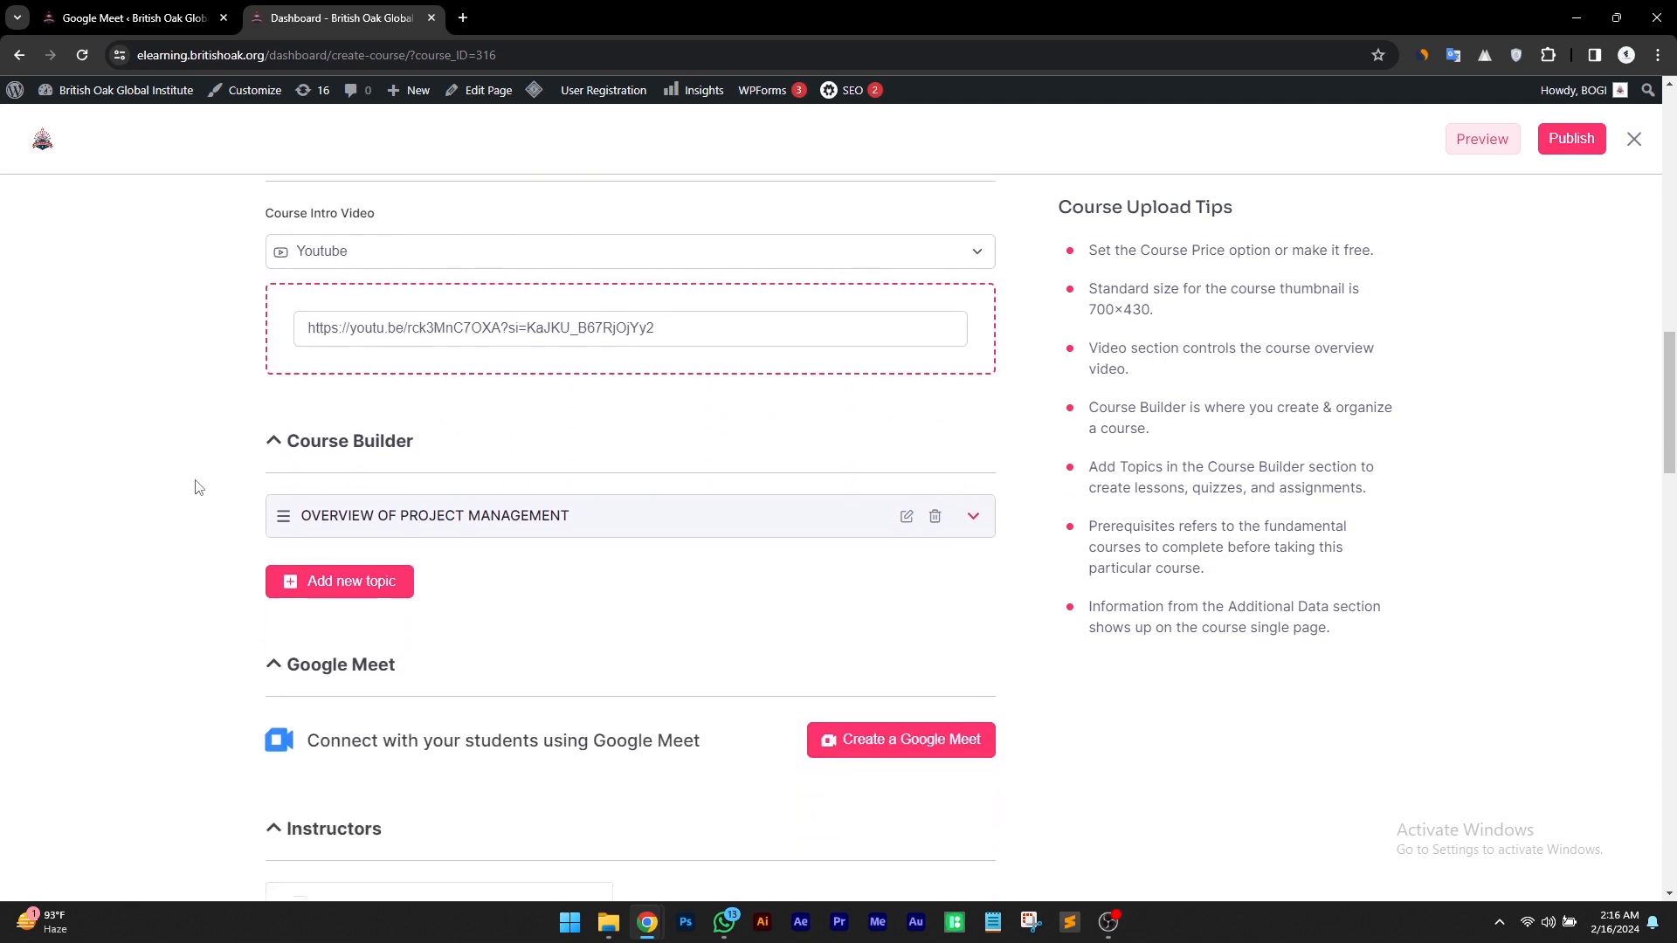
pyautogui.scroll(-1, 198, 487)
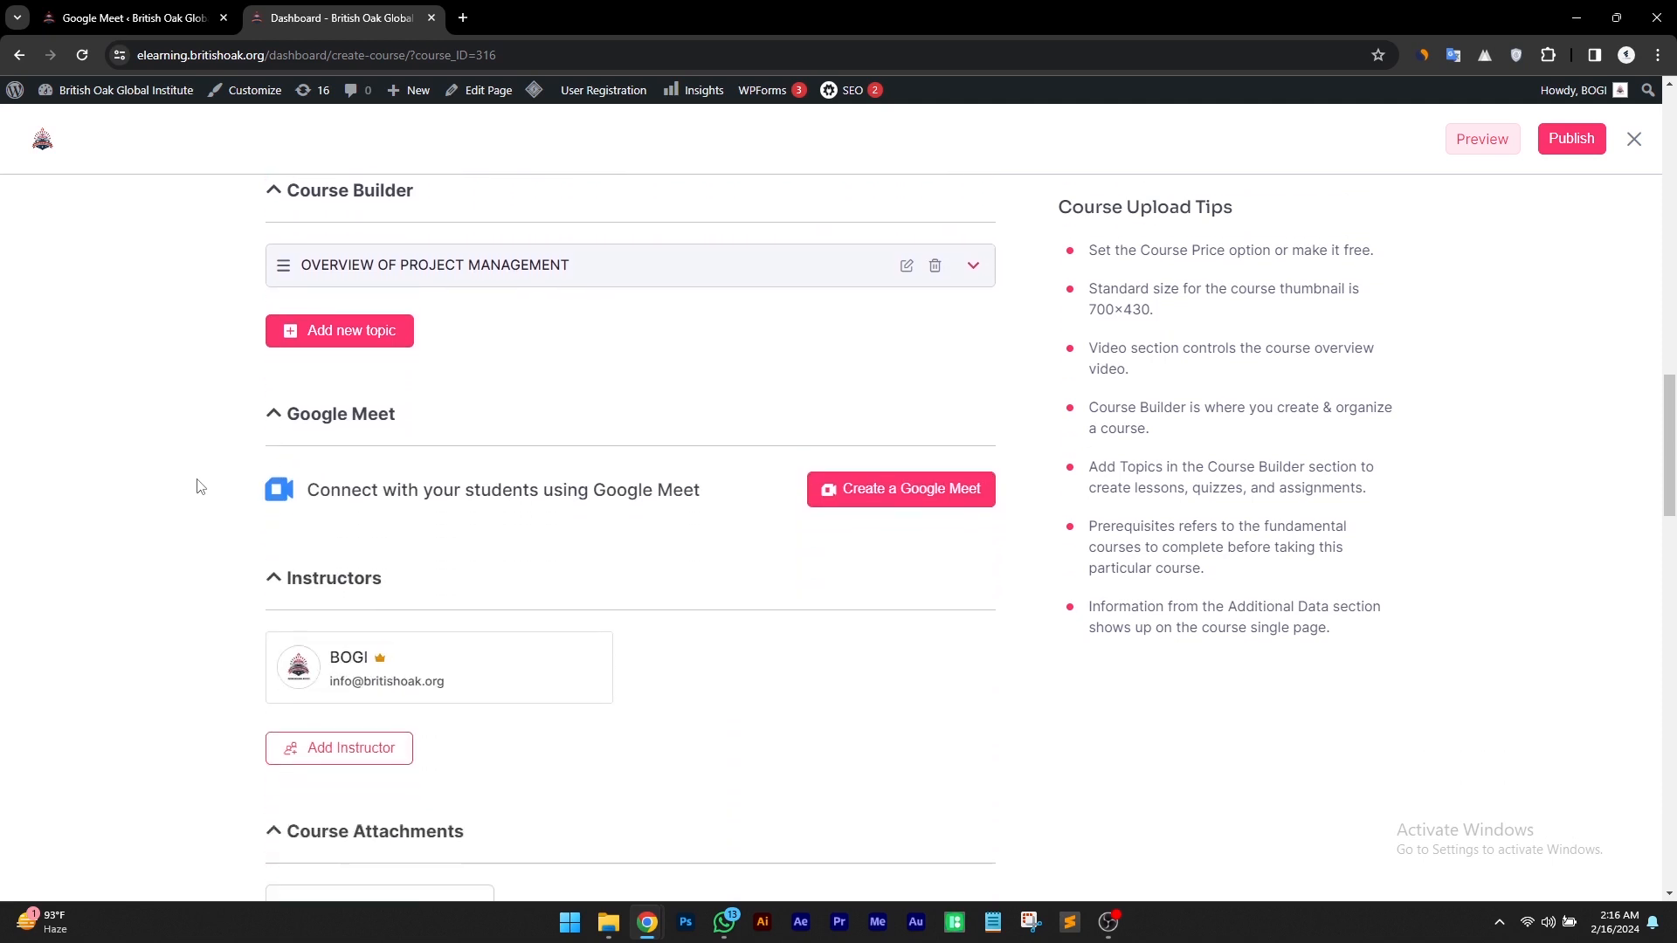
pyautogui.moveTo(323, 489); pyautogui.dragTo(535, 509)
pyautogui.click(552, 516)
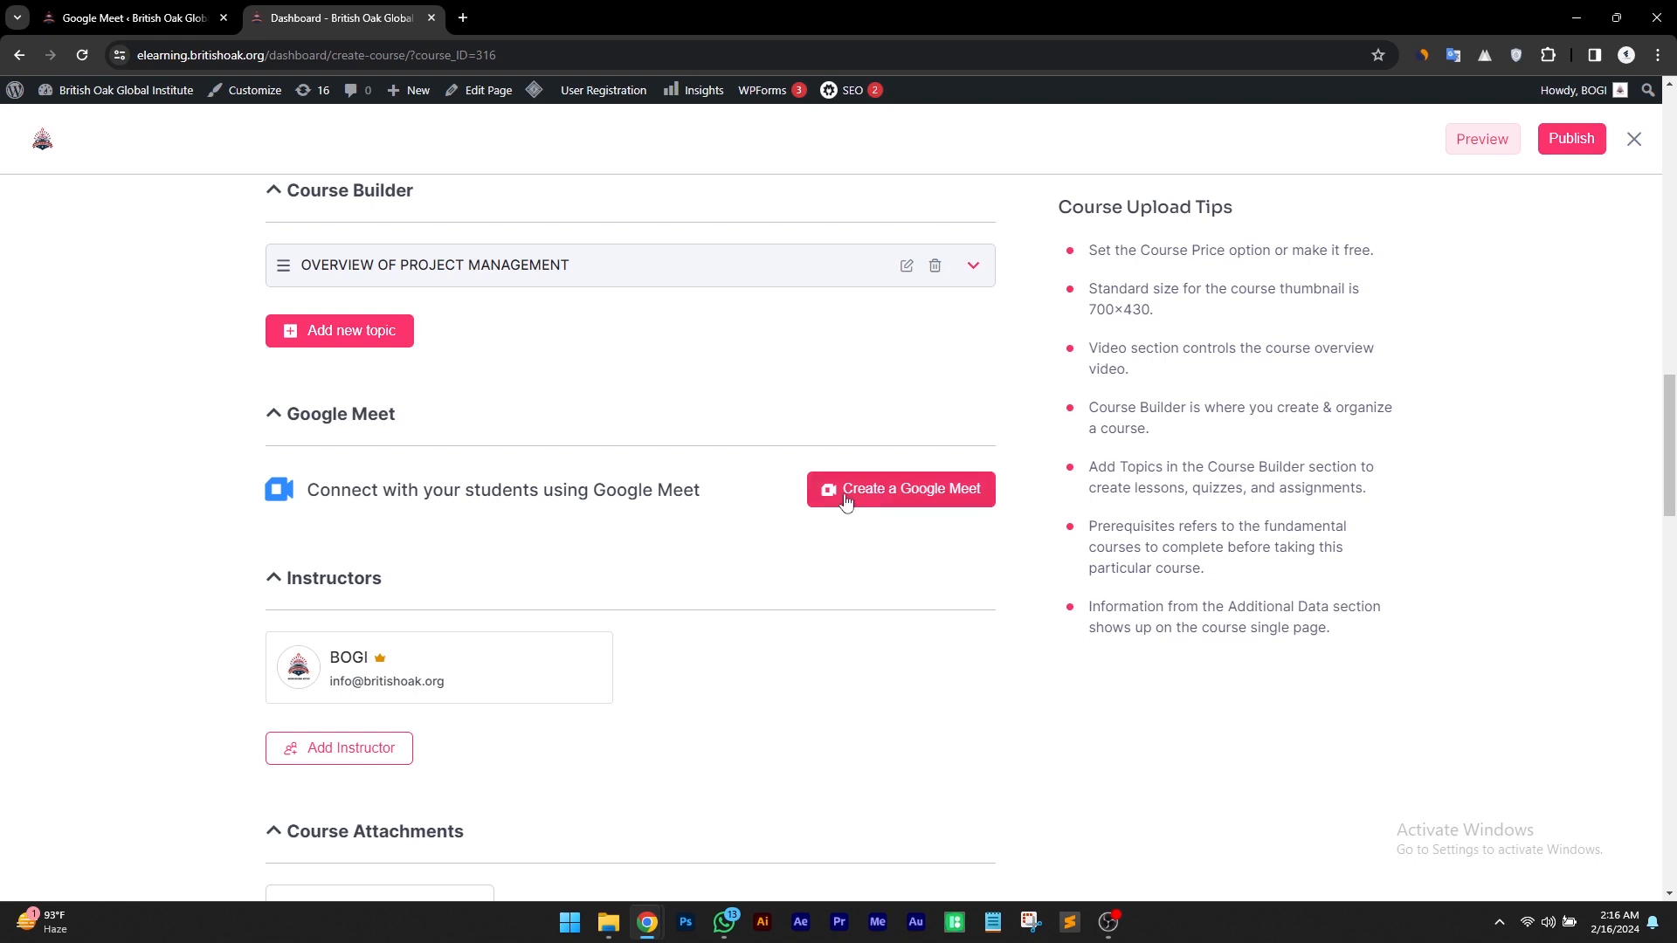
pyautogui.click(888, 494)
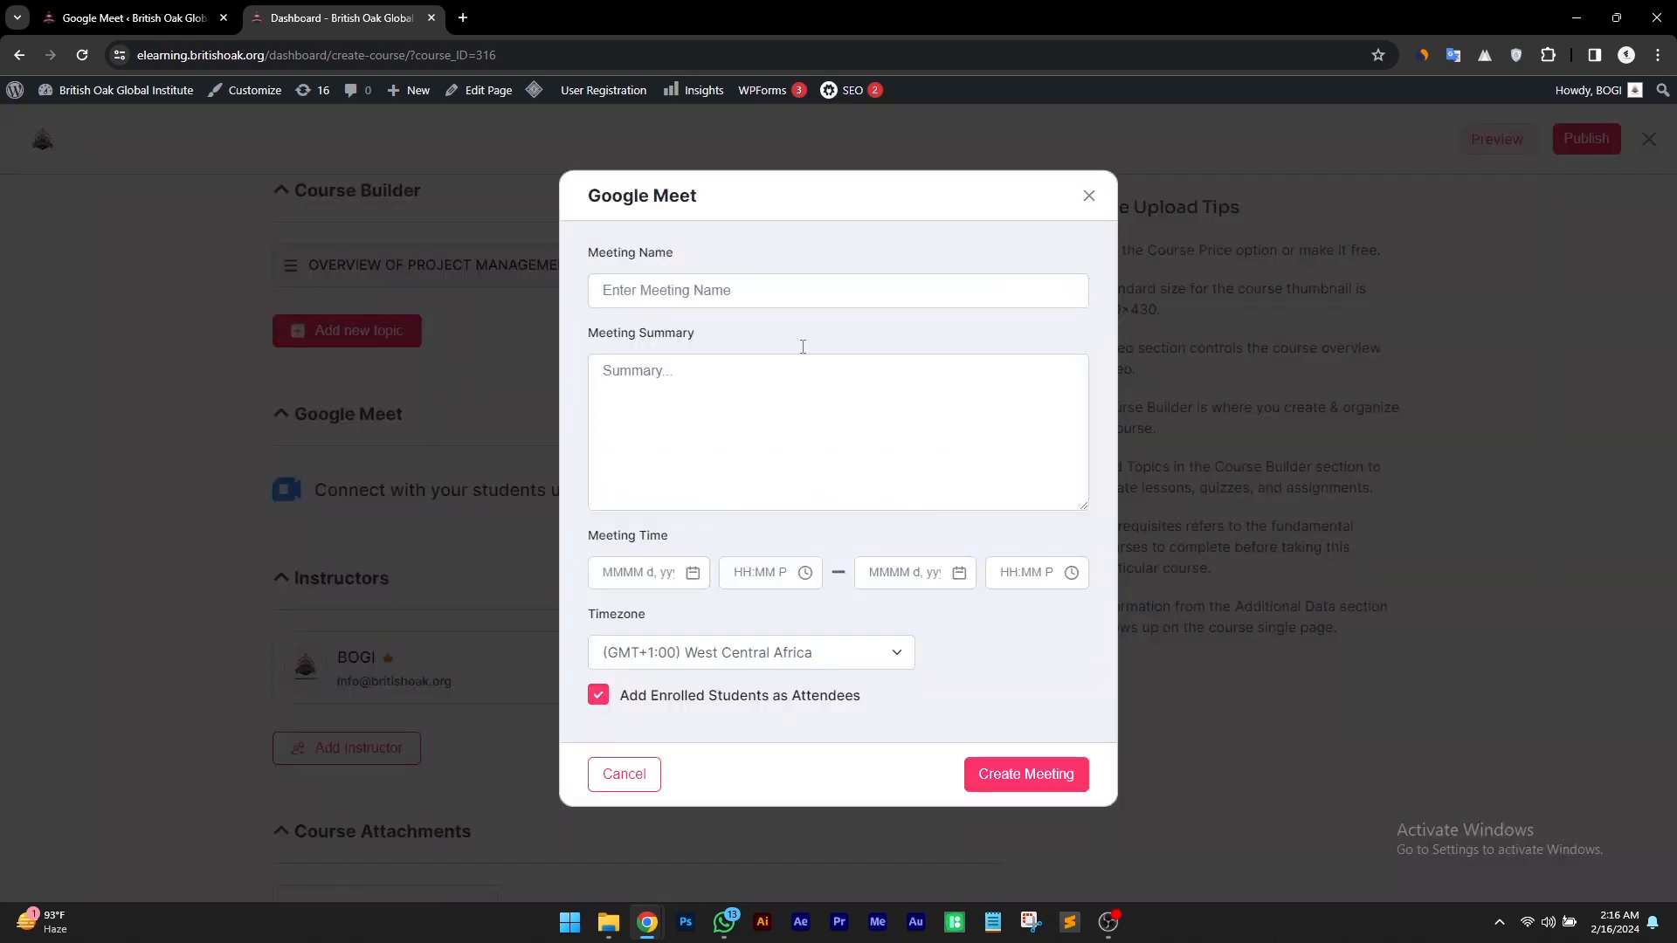
# Name the meeting "Project Management Live Class" and enter "INTRODUCTORY CLASS" as its summary
pyautogui.click(784, 289)
pyautogui.write('Project Management Live Class')
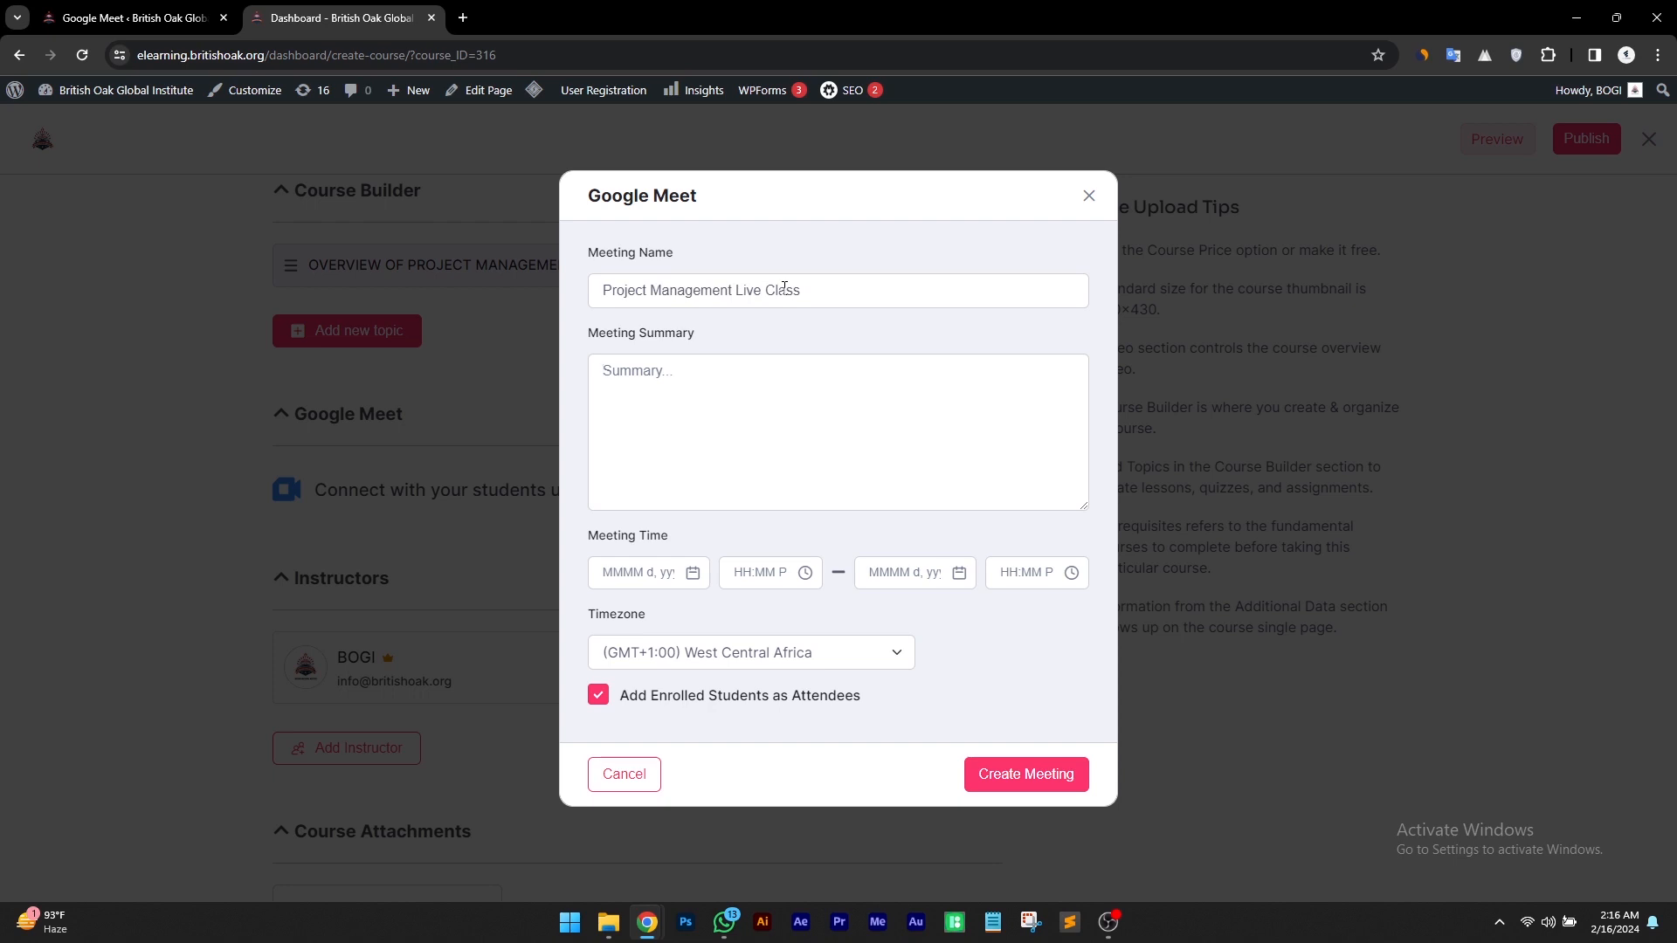
pyautogui.press('Tab')
pyautogui.write('INTRODUCTORY CLASS')
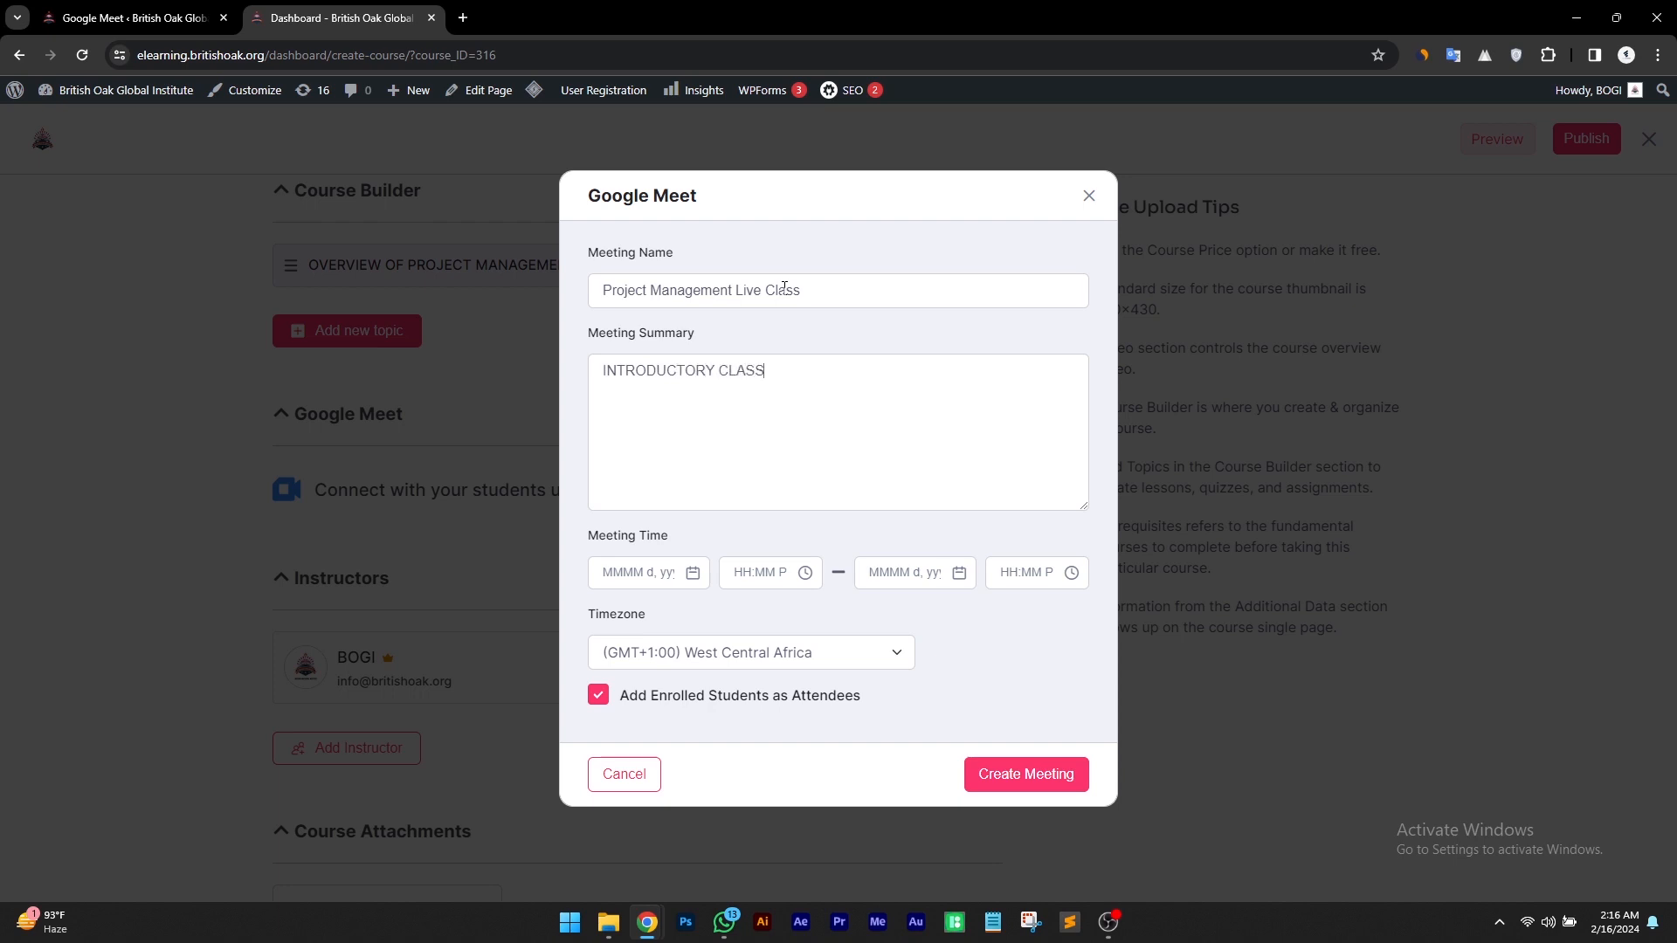
pyautogui.rightClick(768, 283)
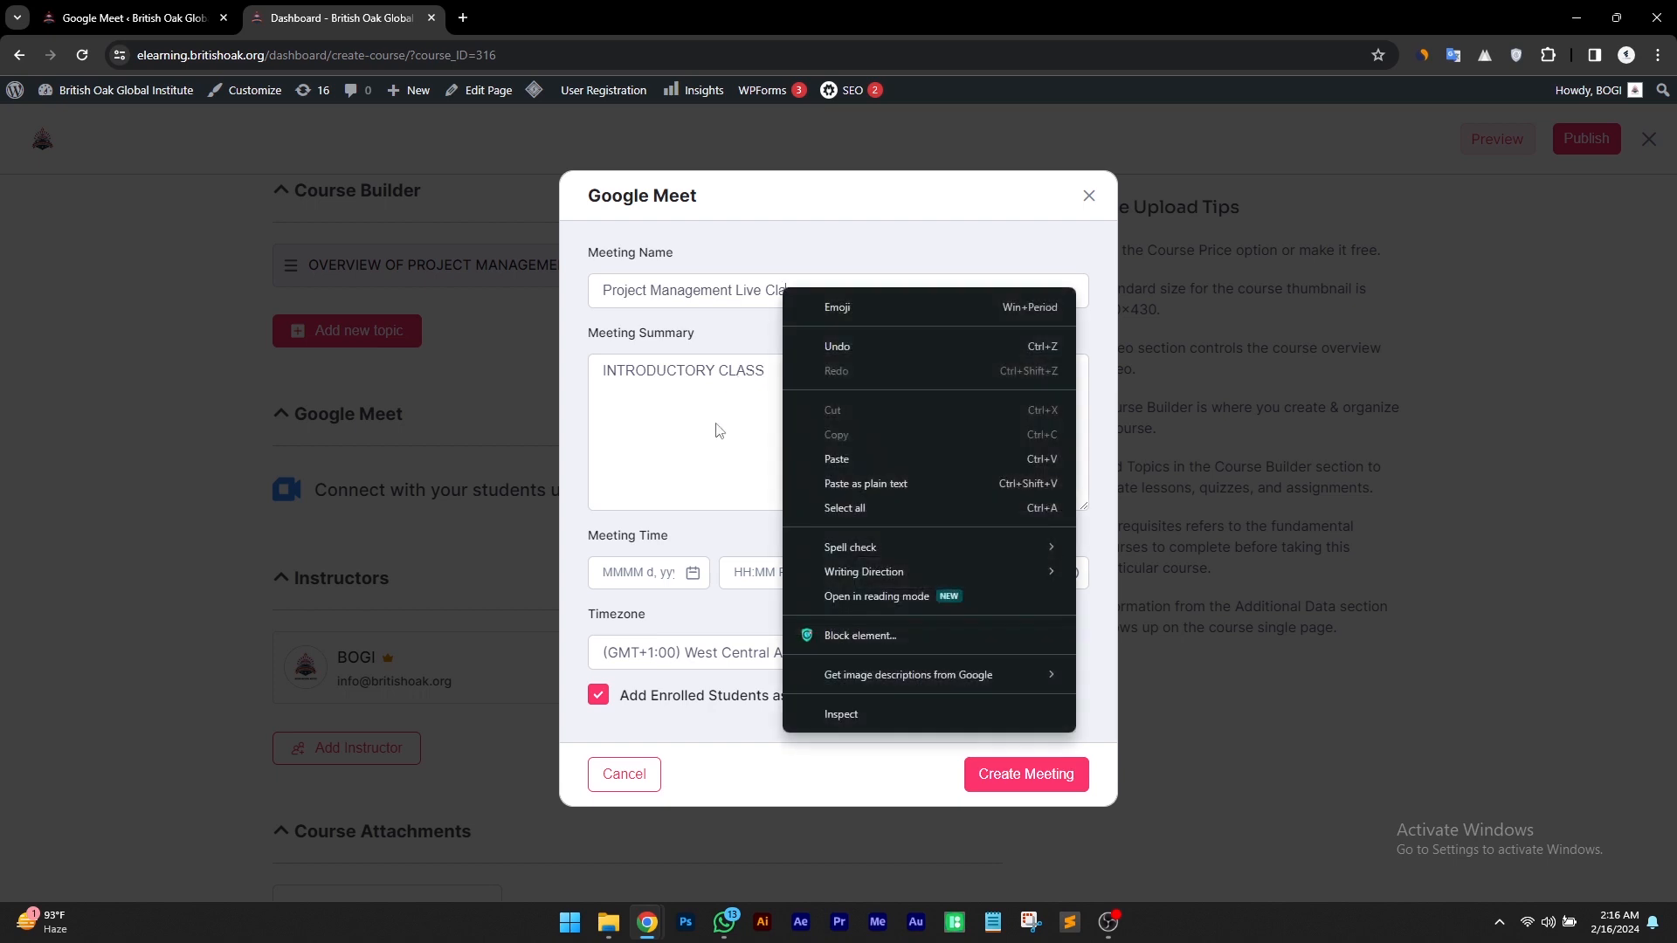
pyautogui.click(718, 430)
# Set the meeting's start to February 19, 2024 at 12:00 PM
pyautogui.click(632, 574)
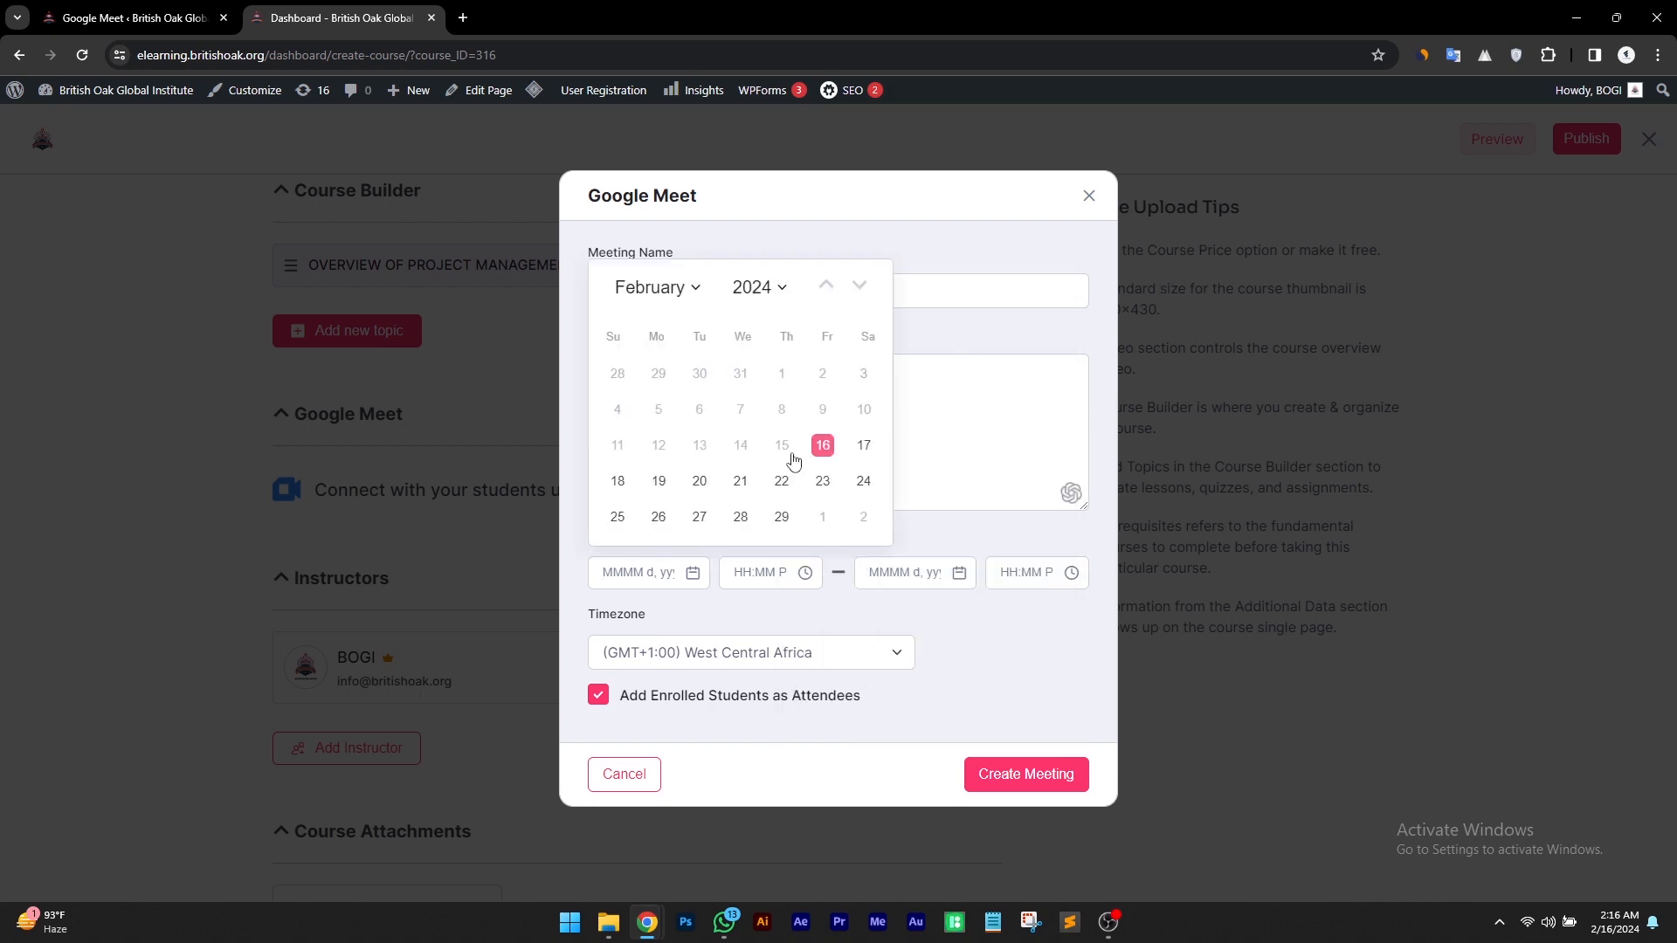
pyautogui.click(658, 482)
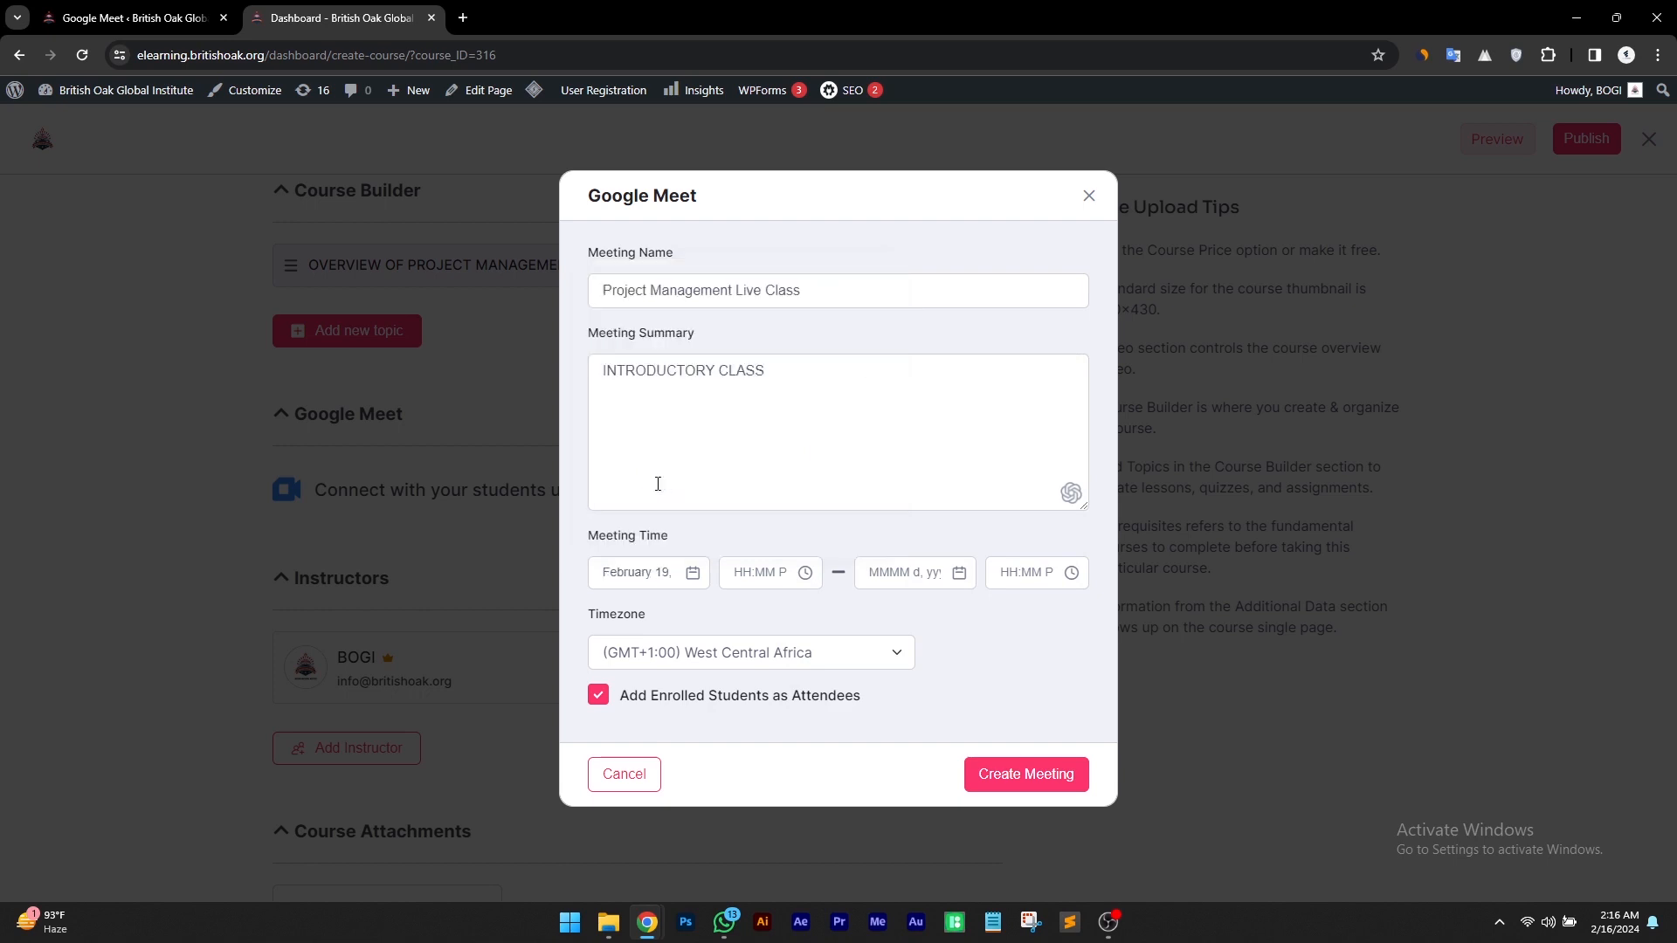
pyautogui.click(766, 577)
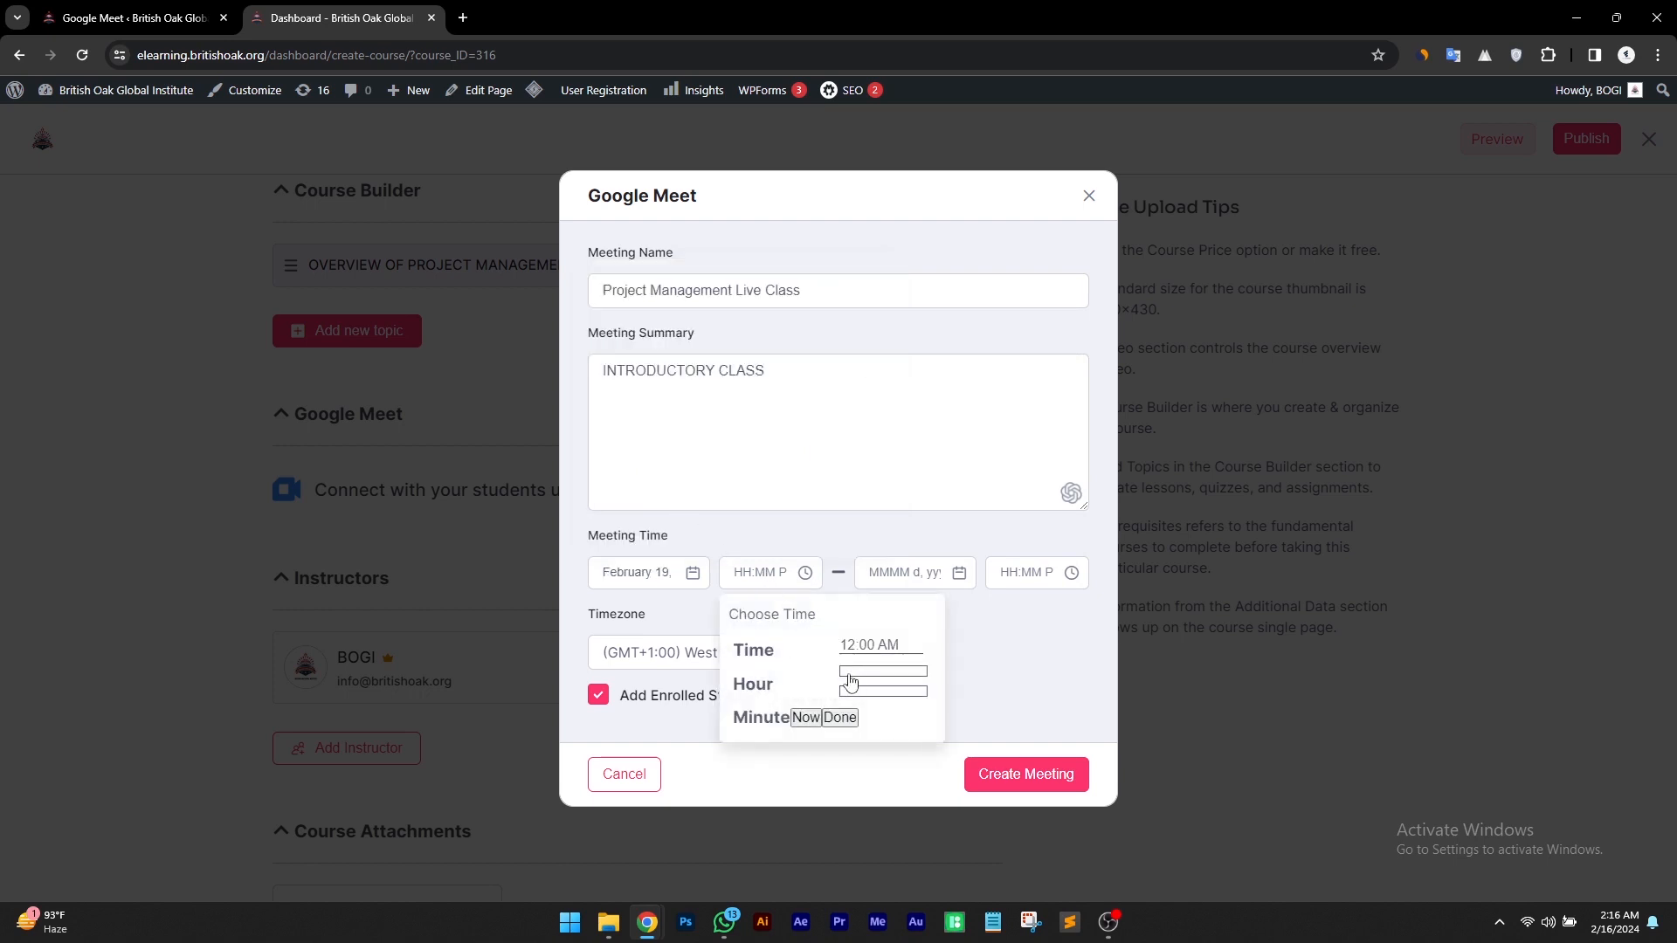
pyautogui.moveTo(843, 673); pyautogui.dragTo(881, 674)
pyautogui.click(840, 717)
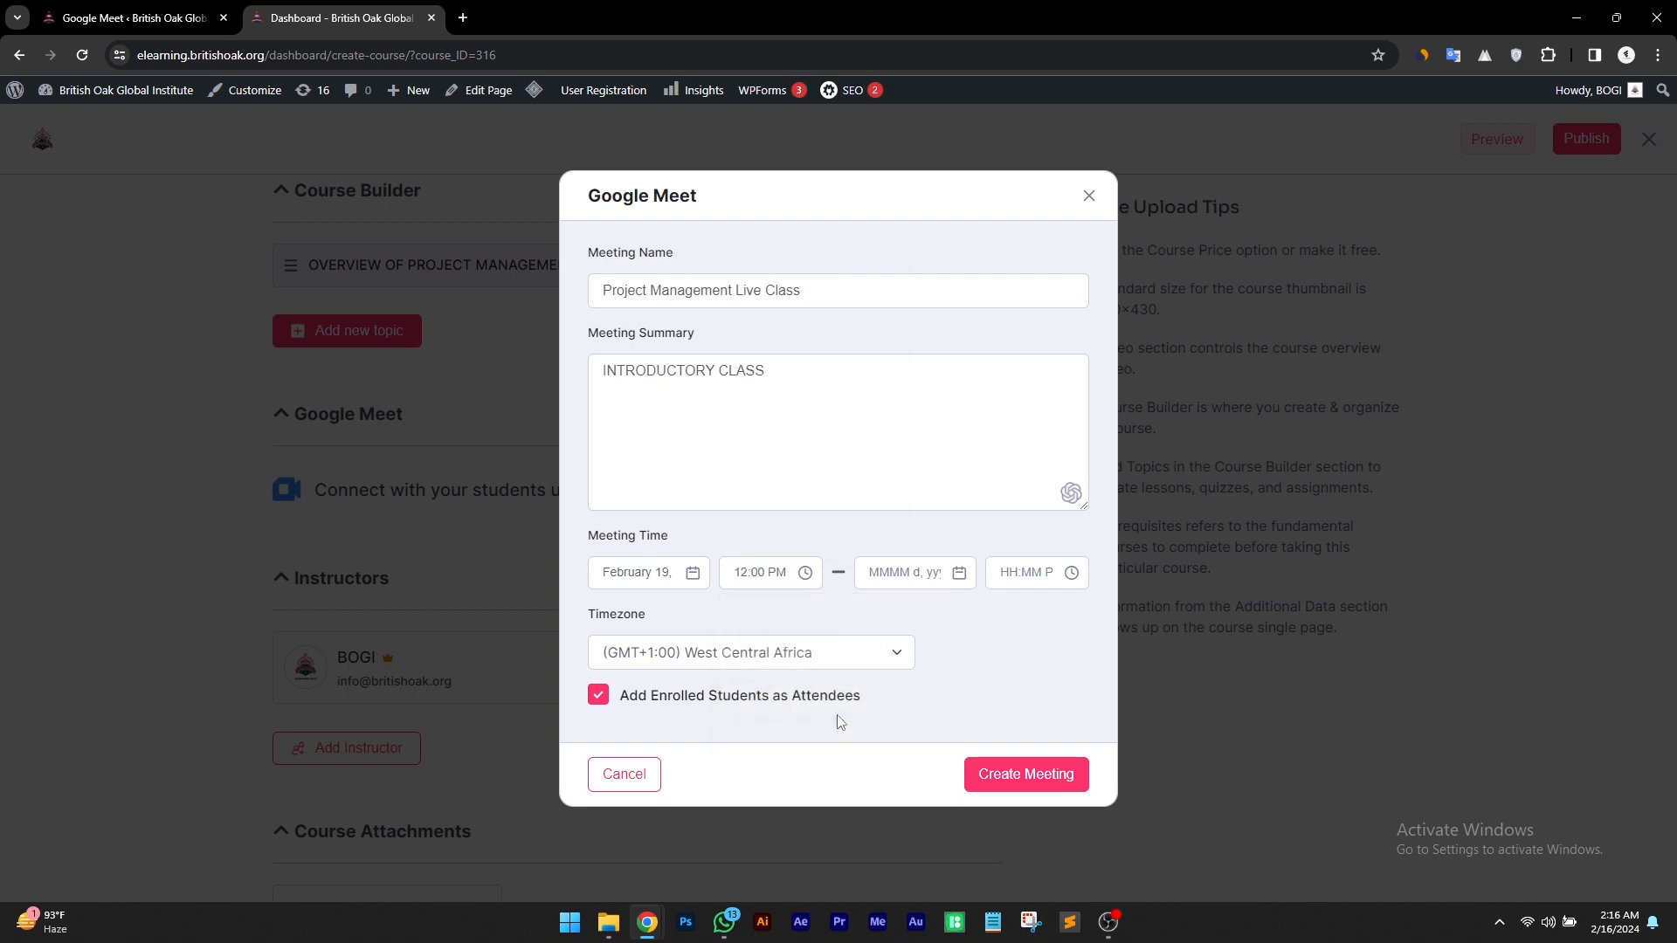
# Set the meeting's end to February 19, 2024 at 02:00 PM and create the meeting
pyautogui.click(940, 568)
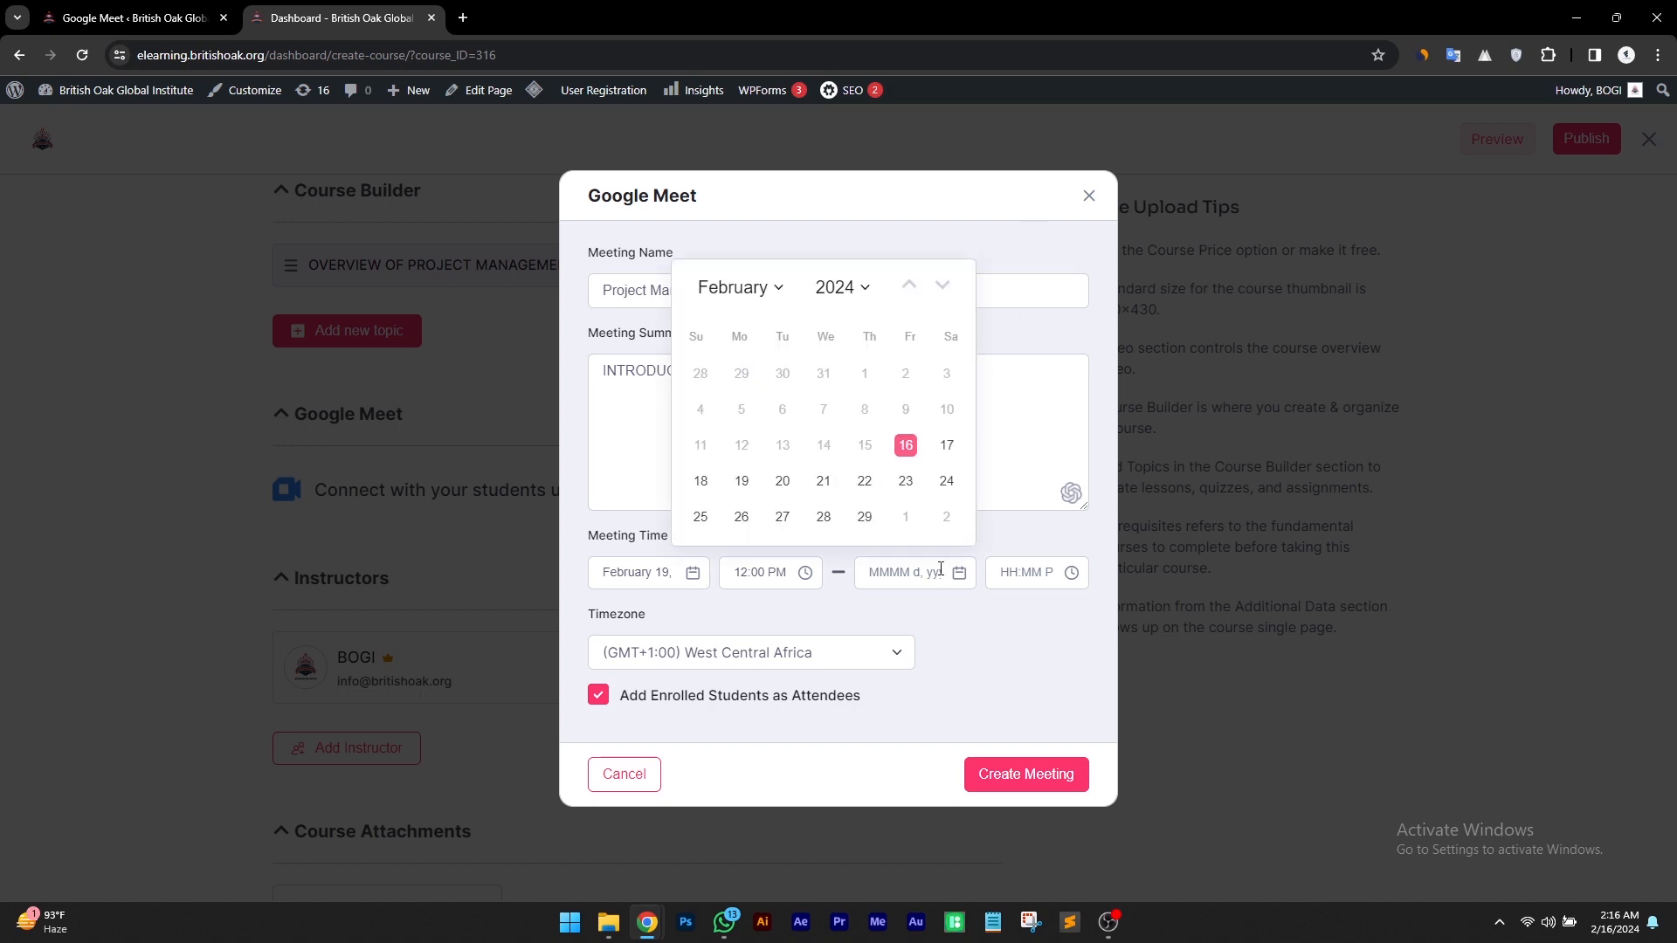
pyautogui.click(743, 482)
pyautogui.click(1021, 572)
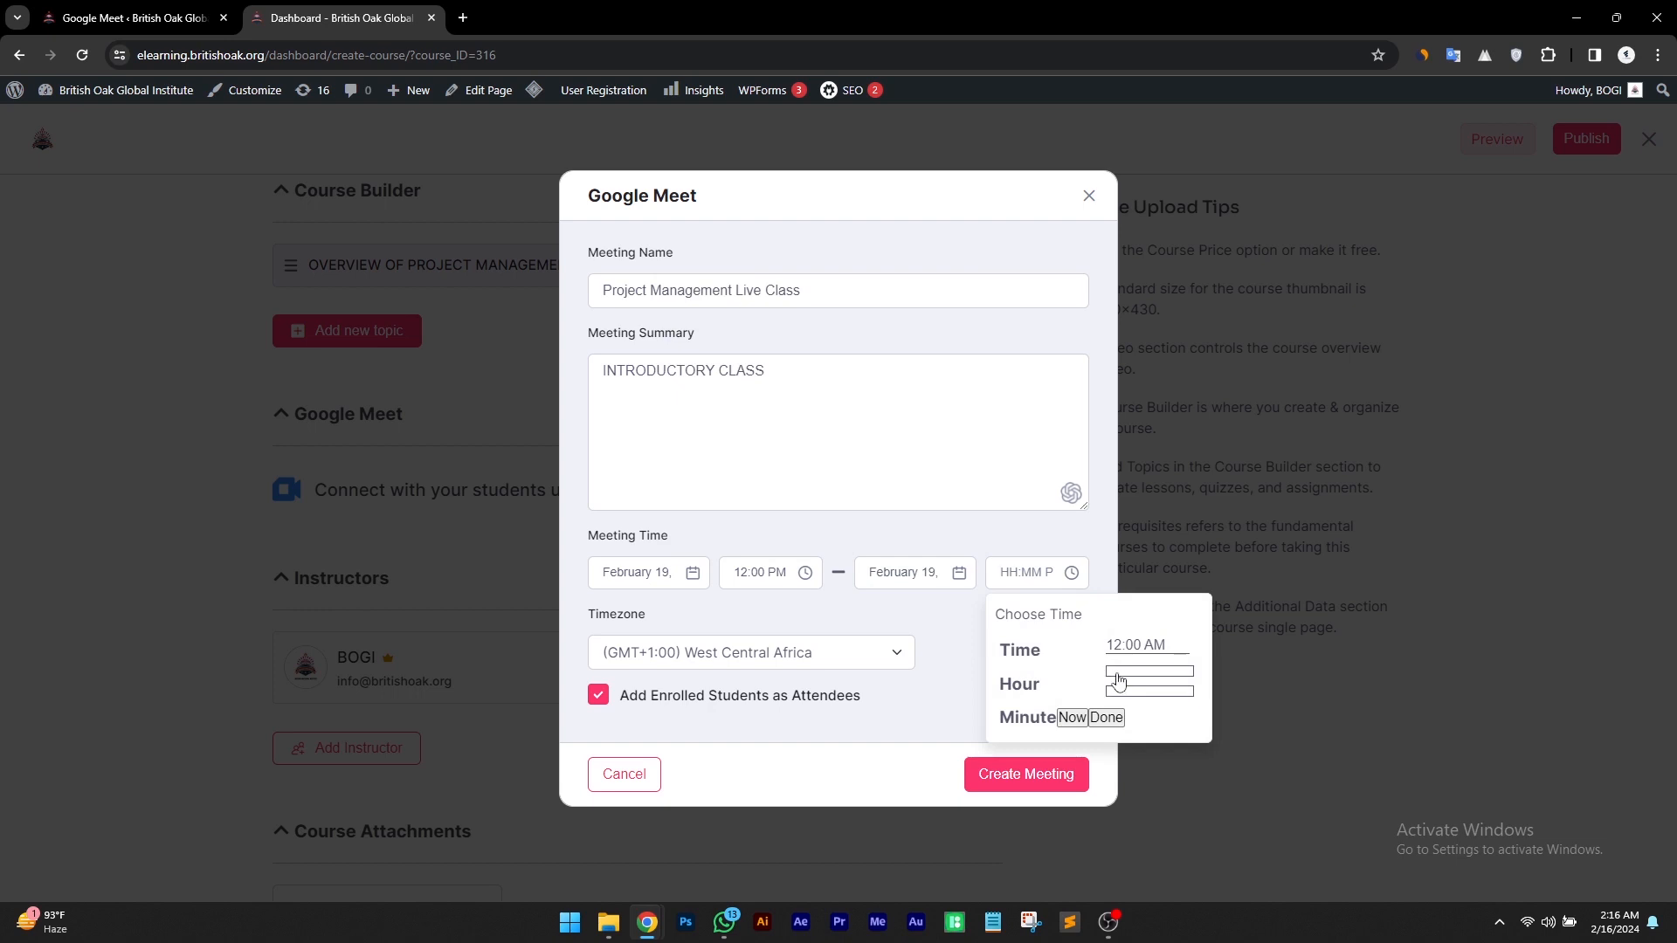
pyautogui.moveTo(1119, 681); pyautogui.dragTo(1159, 671)
pyautogui.click(1107, 719)
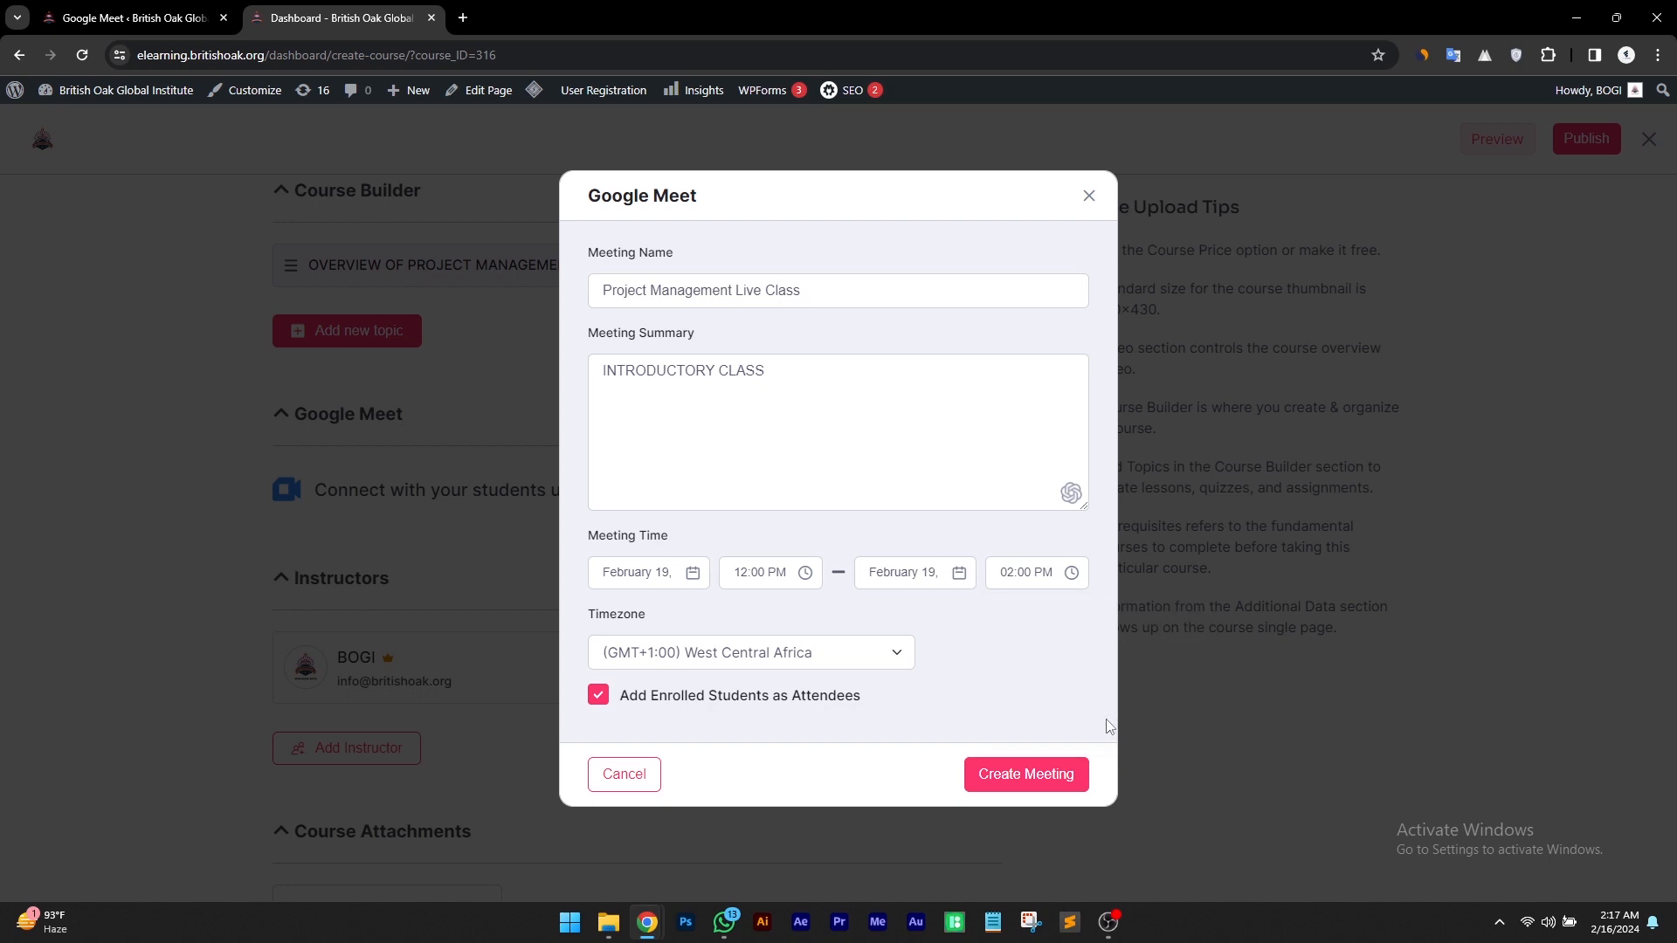
pyautogui.click(1047, 777)
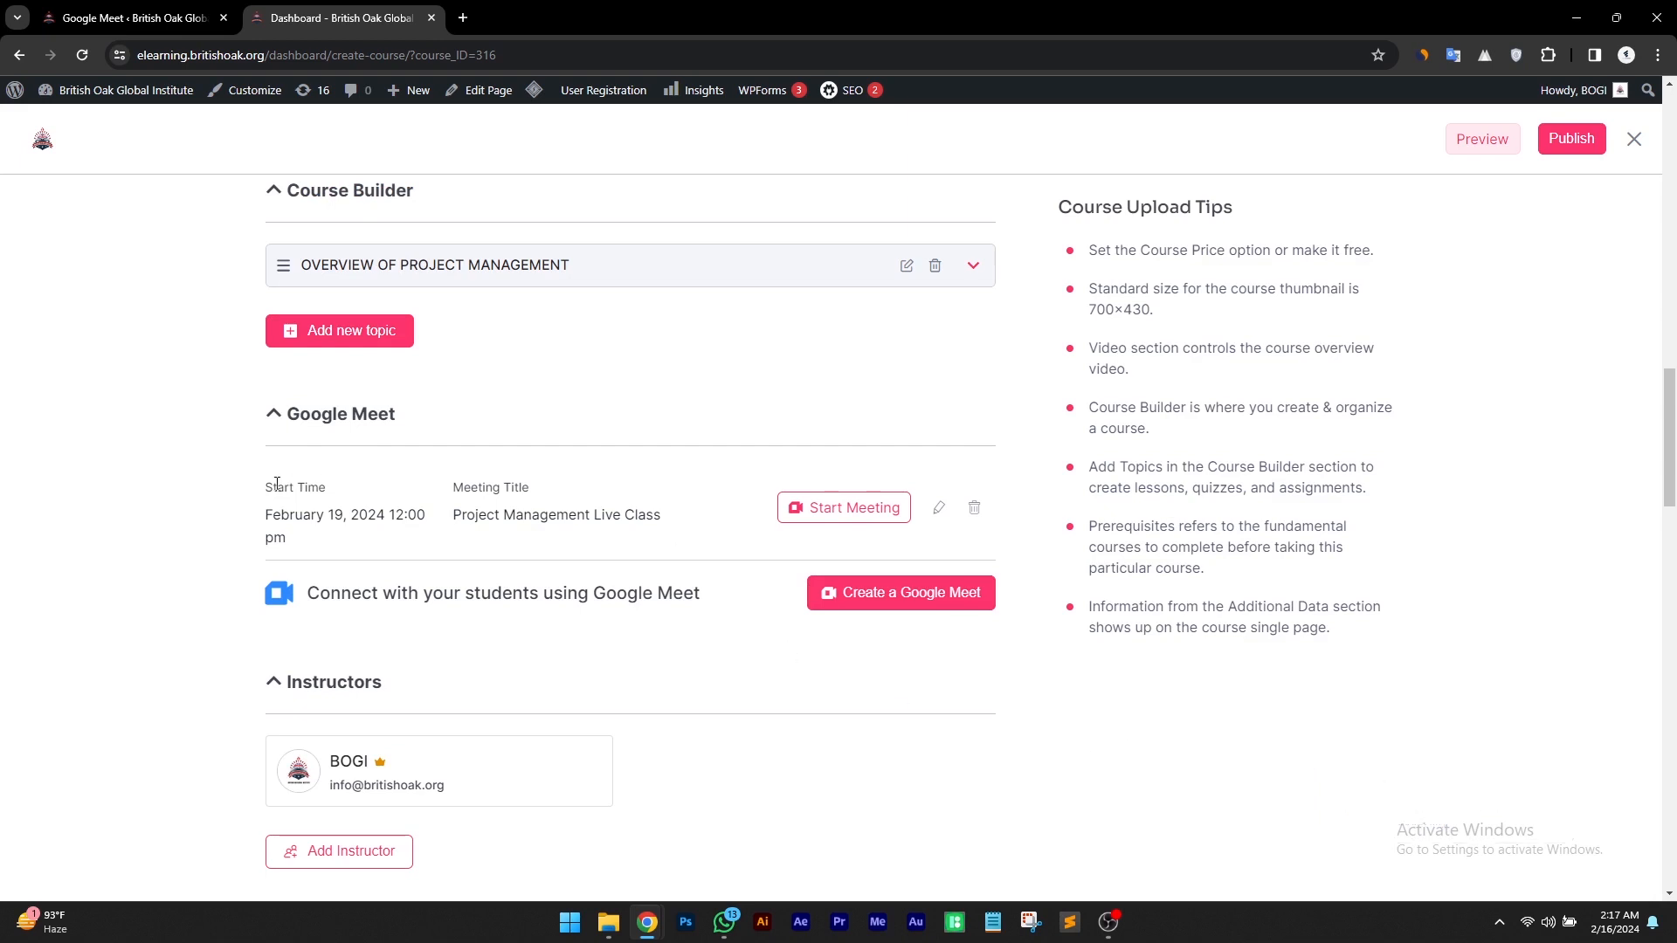
# Check the new meeting's start time and title in the Google Meet section, and publish the course
pyautogui.moveTo(258, 499); pyautogui.dragTo(696, 524)
pyautogui.click(332, 532)
pyautogui.click(415, 534)
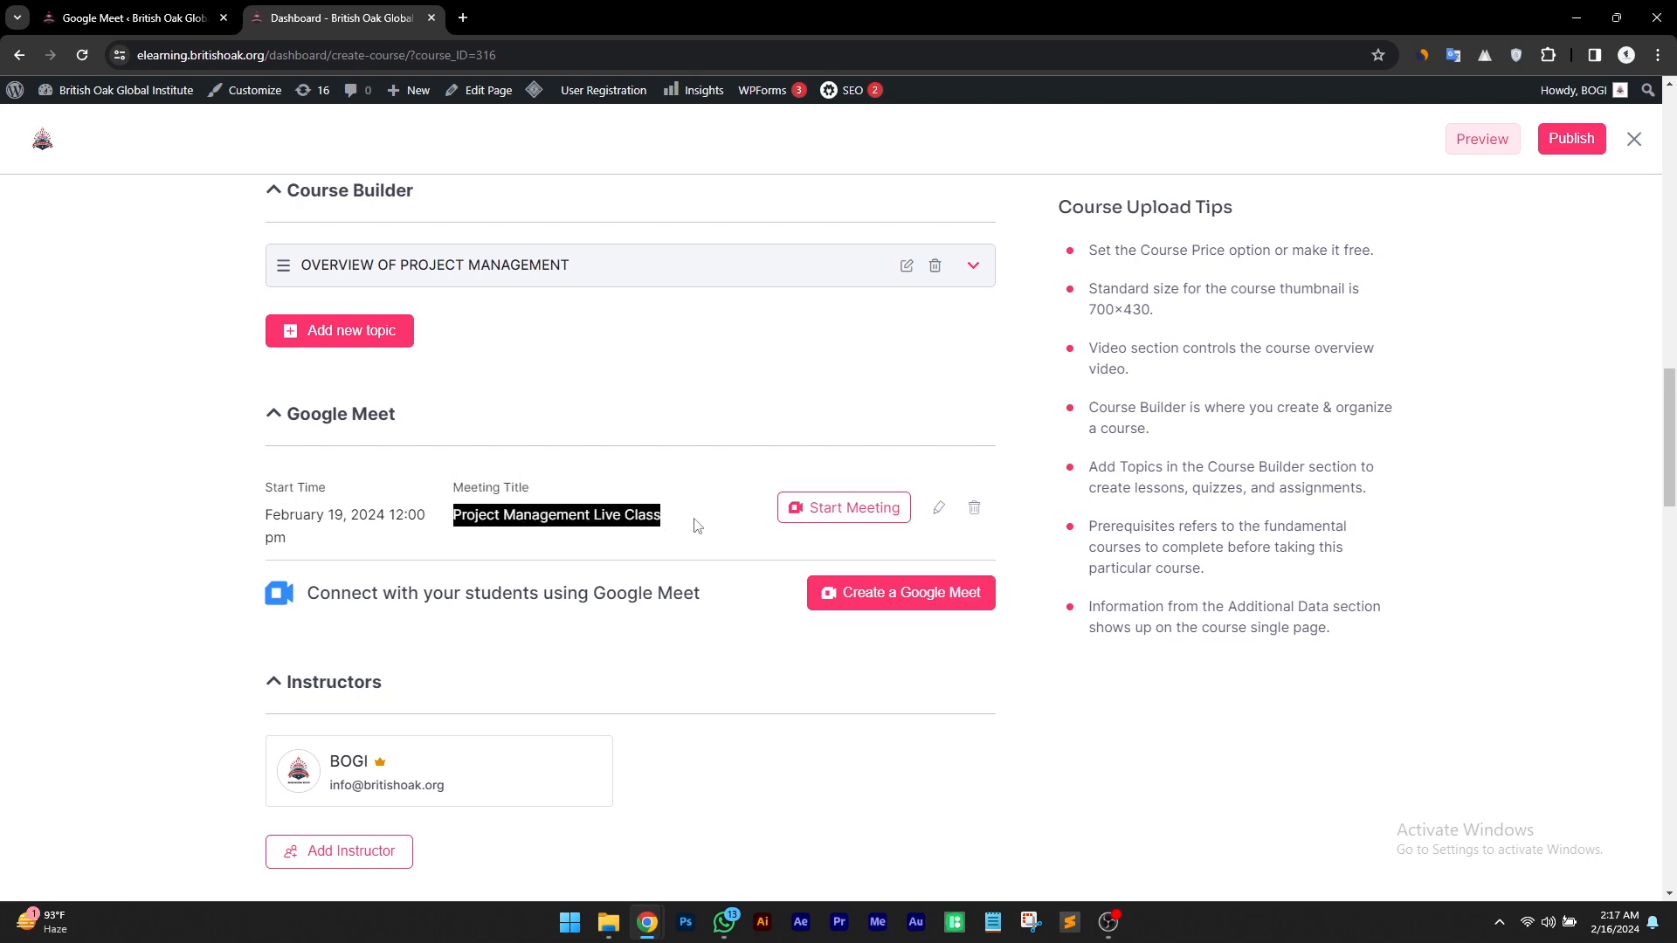
pyautogui.click(694, 529)
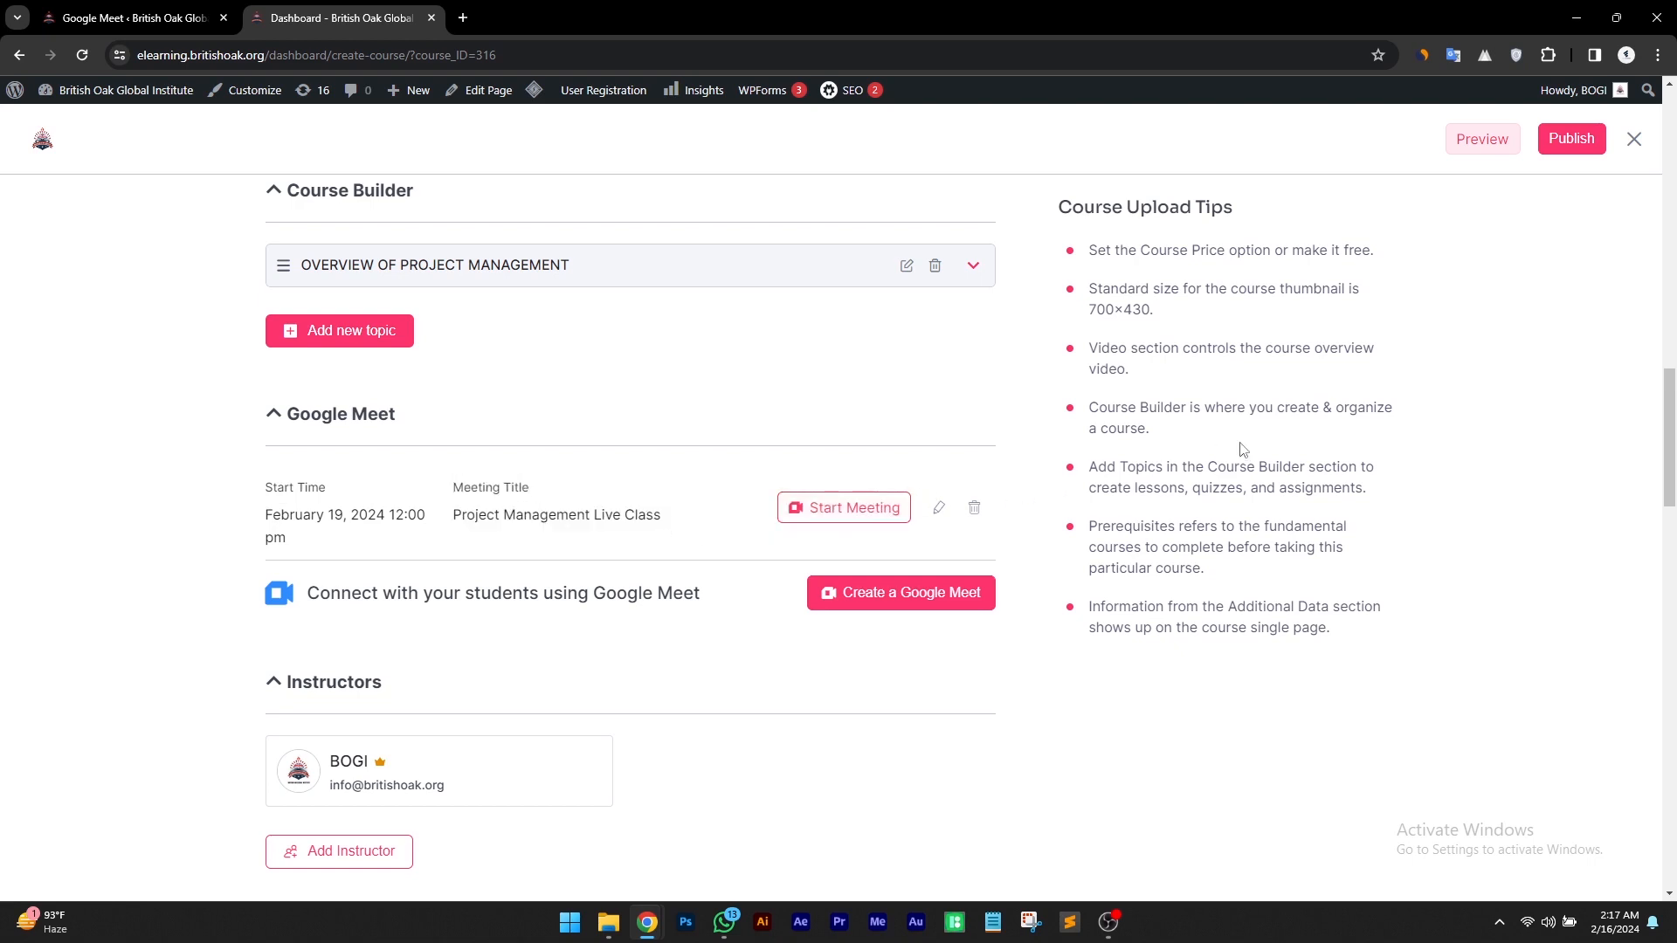
pyautogui.click(1560, 144)
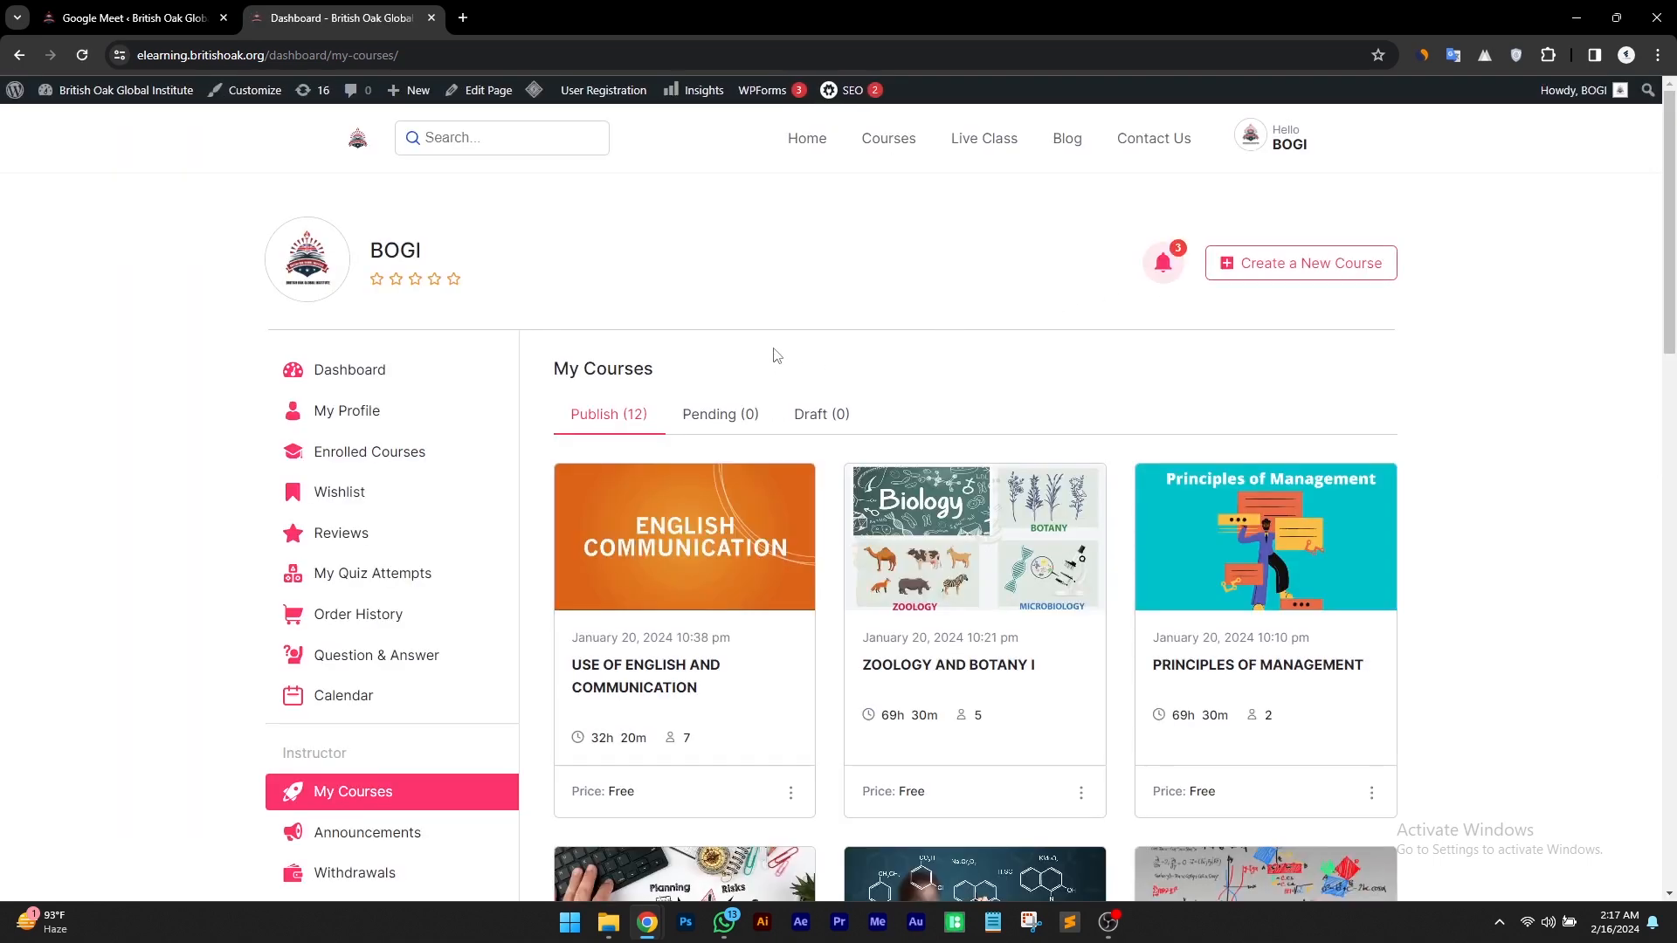
# Open the PROJECT MANAGEMENT course page from the featured courses on the site's home page
pyautogui.click(804, 145)
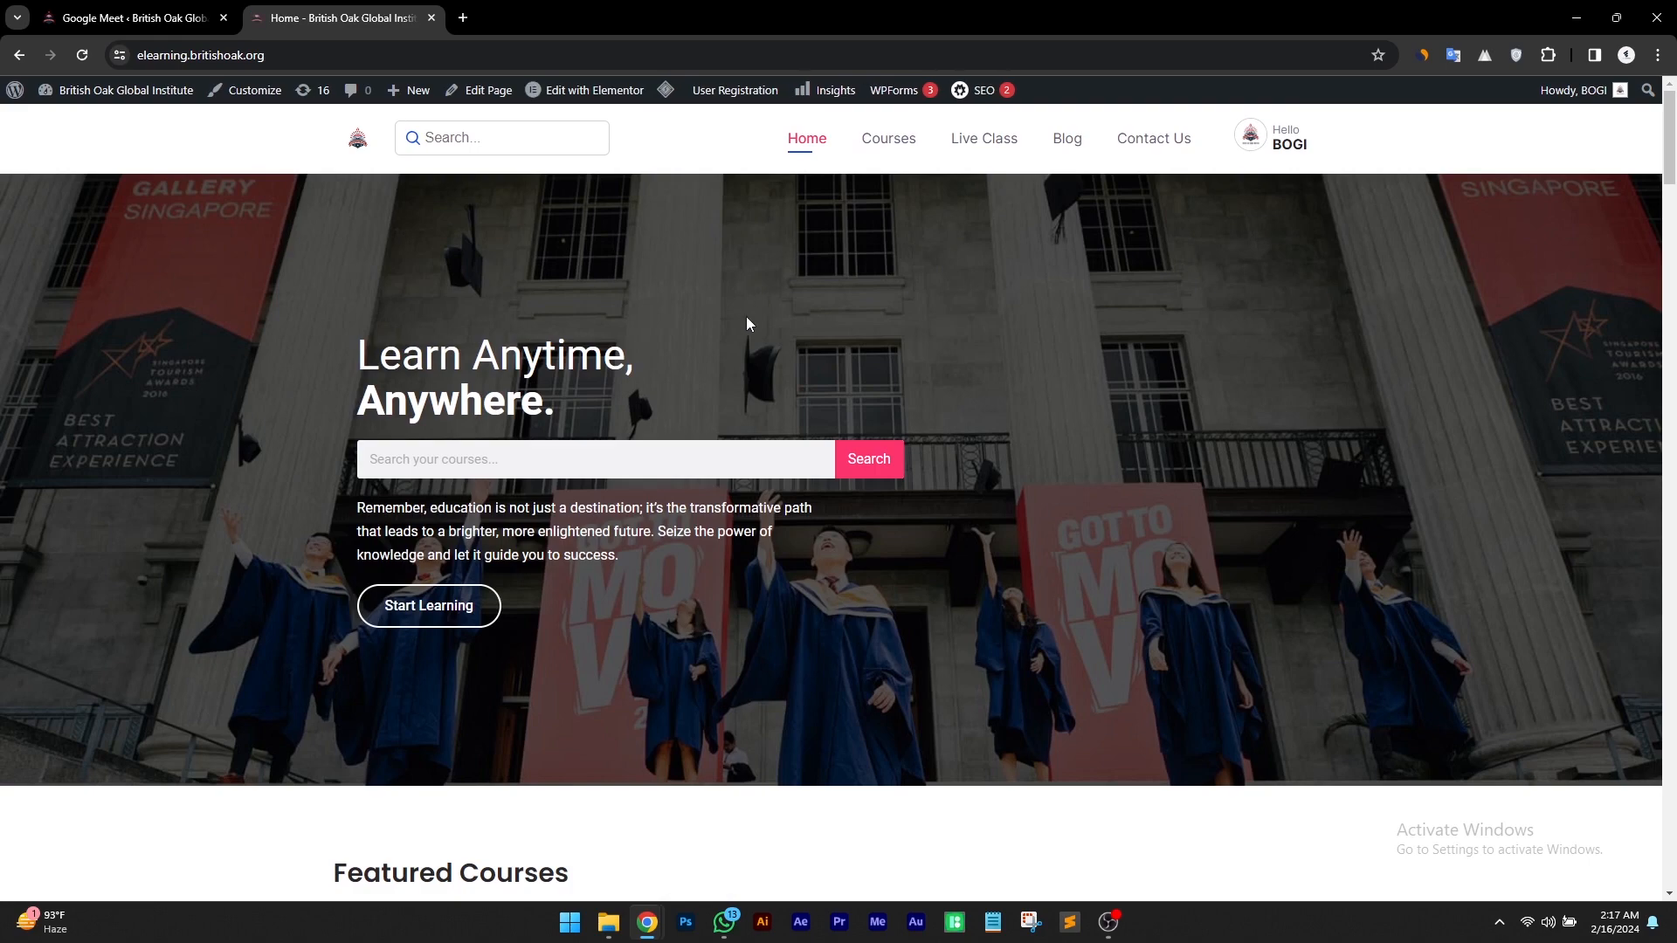
pyautogui.scroll(-3, 742, 323)
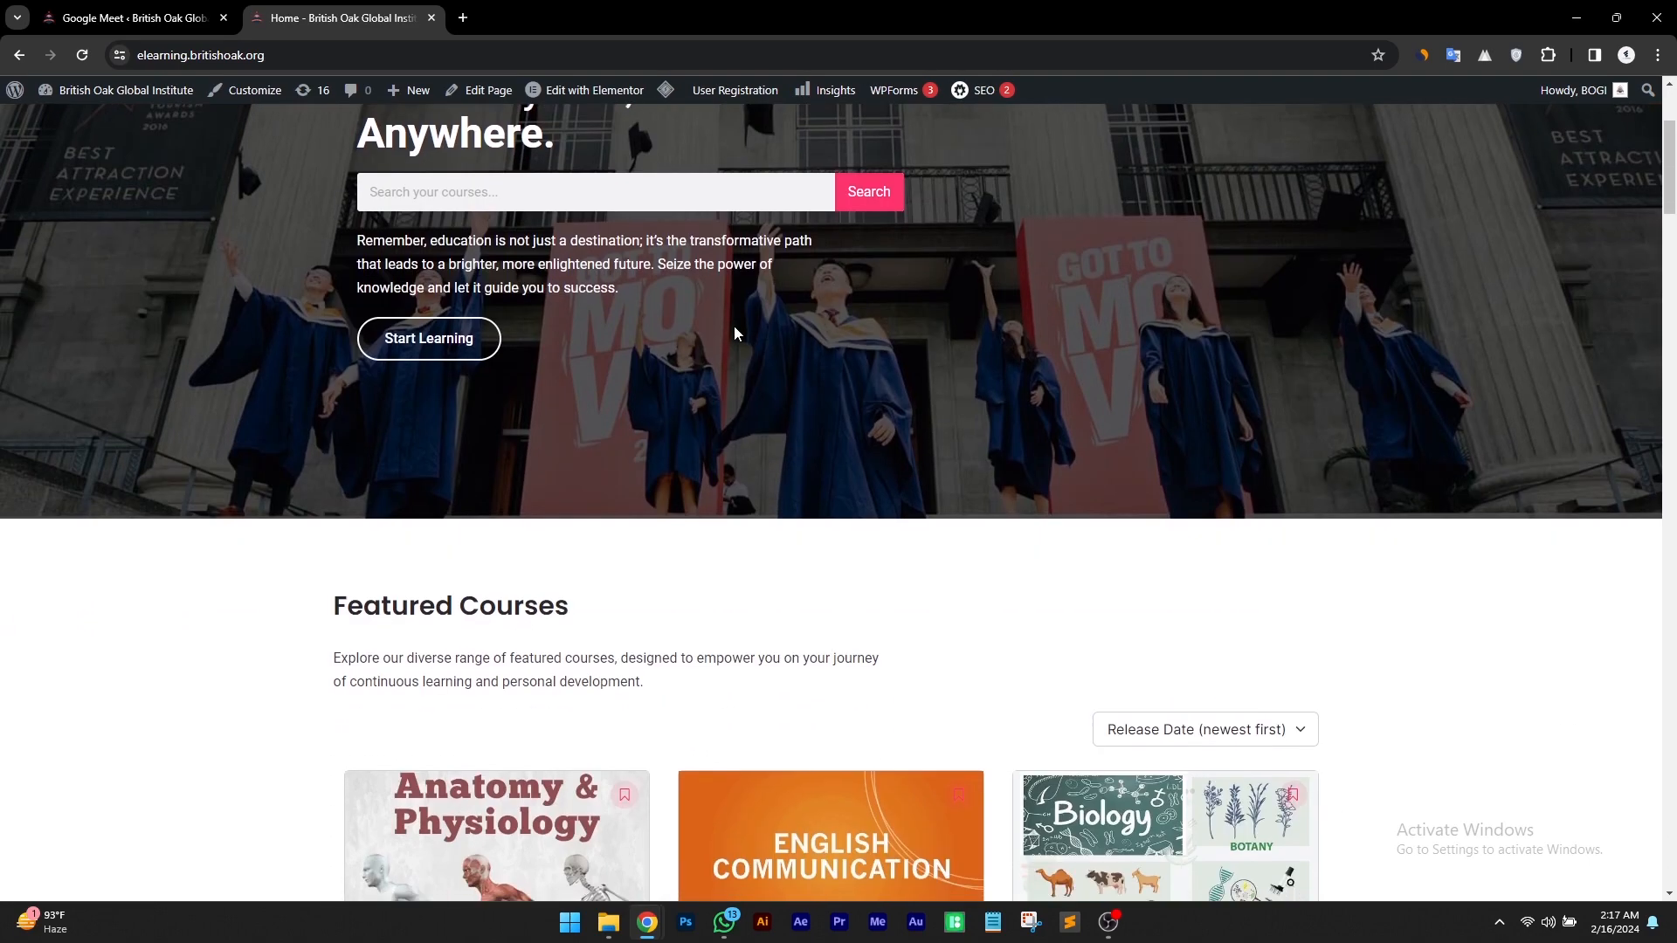
pyautogui.scroll(-9, 734, 333)
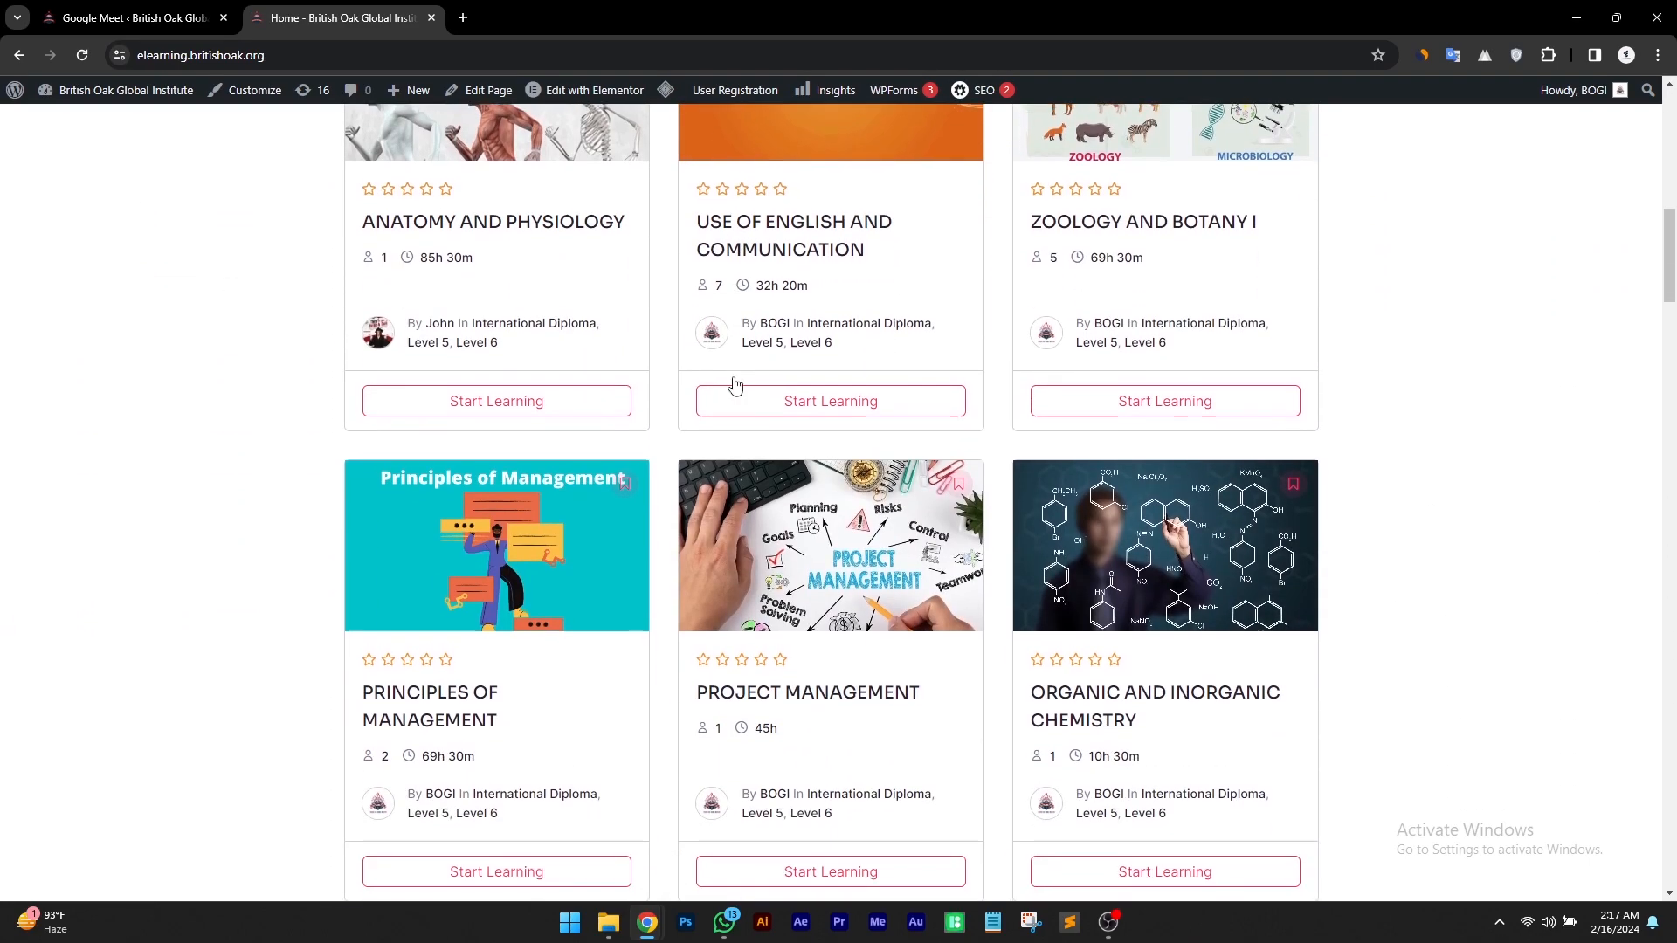
pyautogui.scroll(-3, 734, 385)
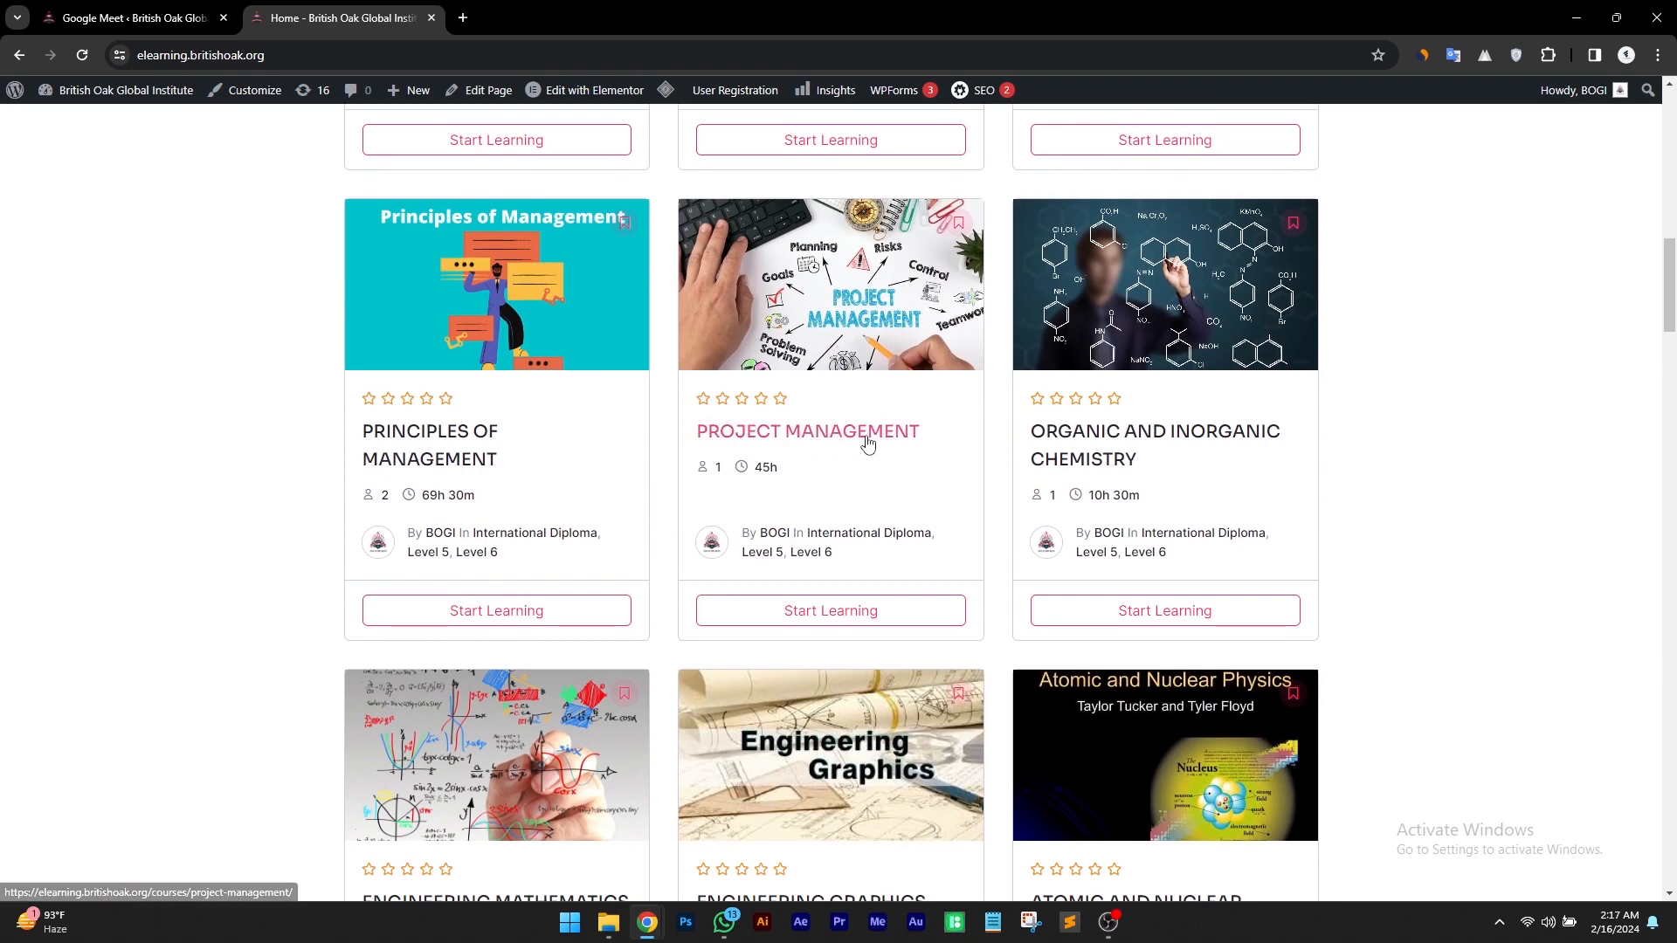
pyautogui.click(865, 436)
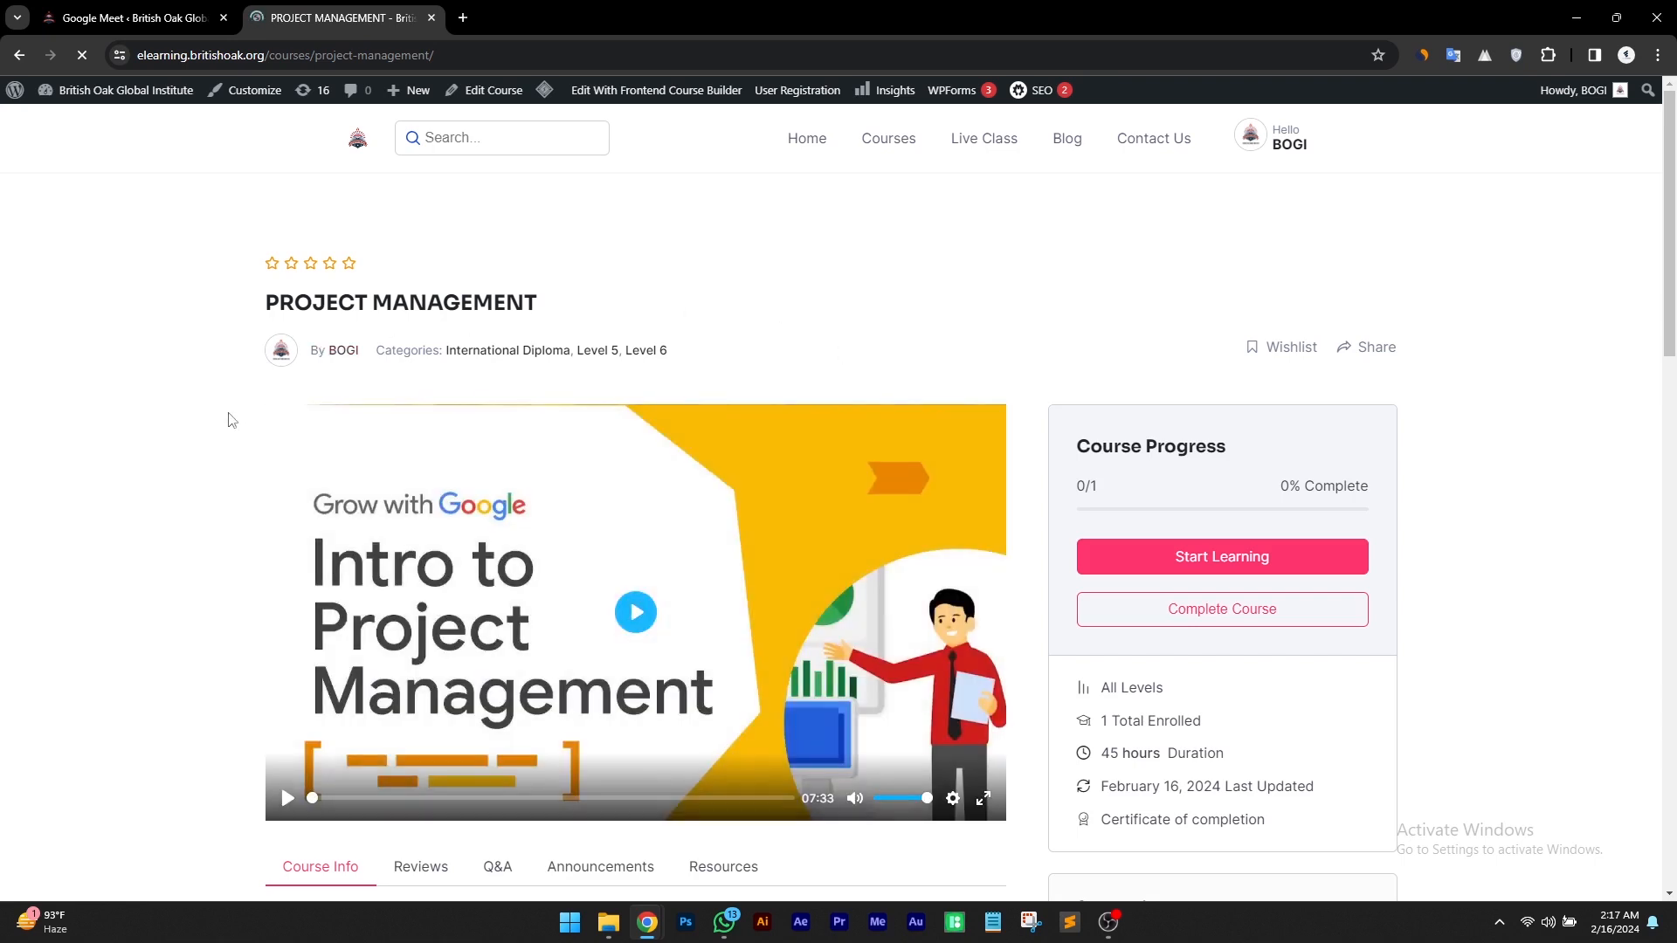
# Examine the Project Management Live Class entry under Live Google Meets, including its countdown, host email and meeting link
pyautogui.scroll(-4, 852, 474)
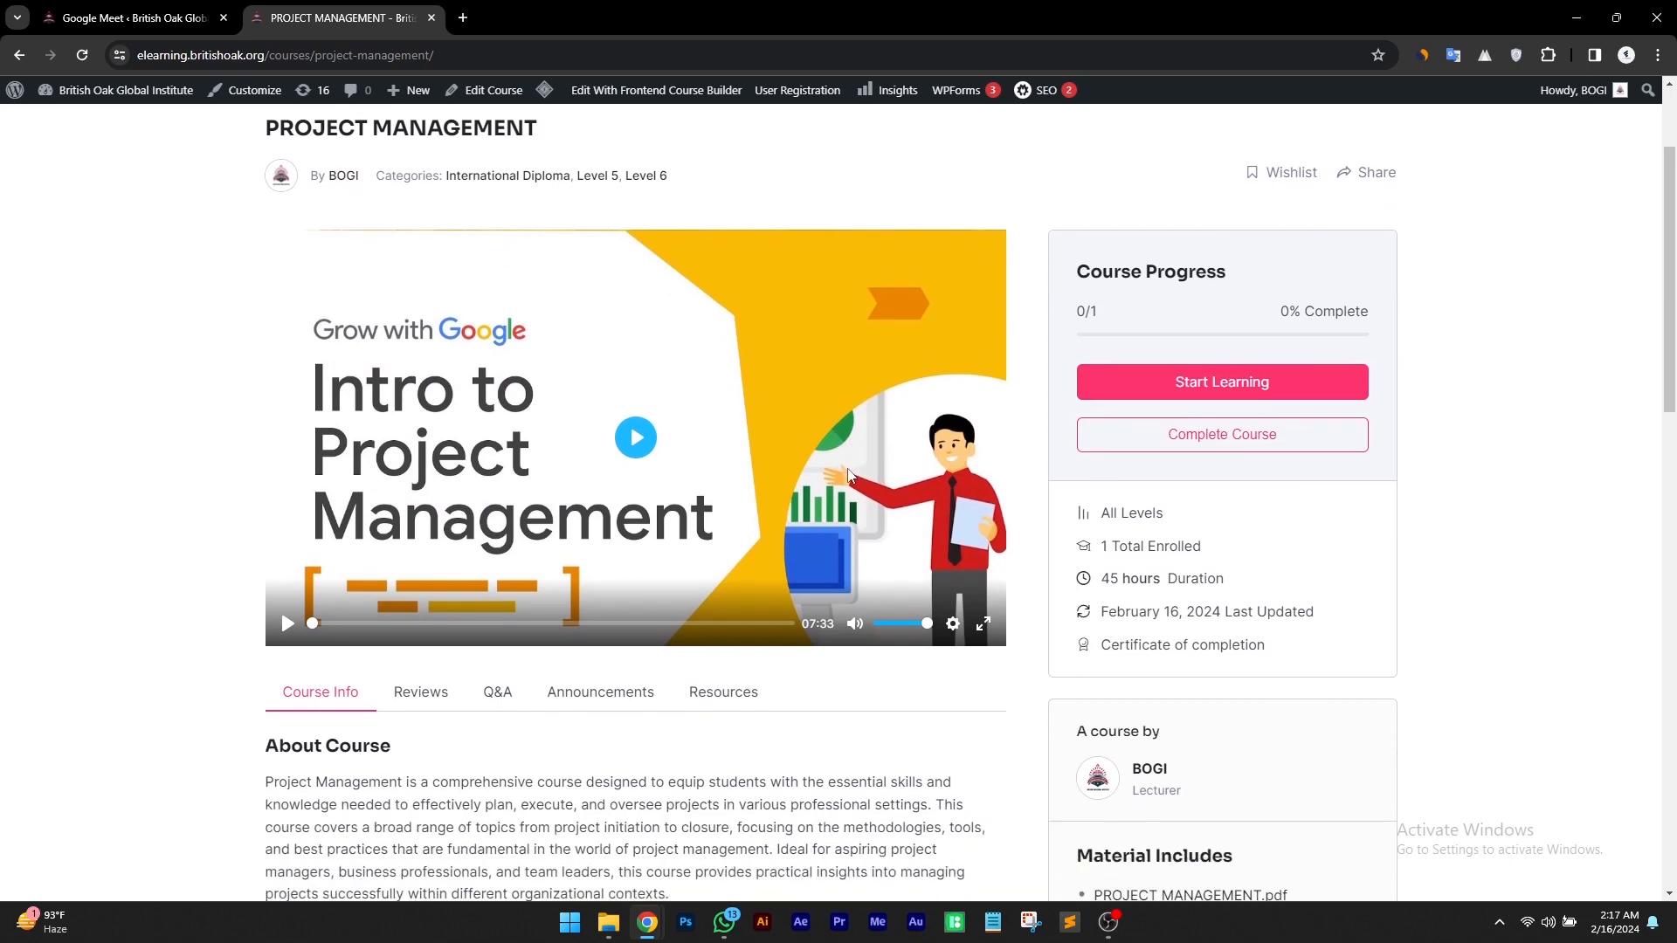
pyautogui.scroll(-6, 852, 476)
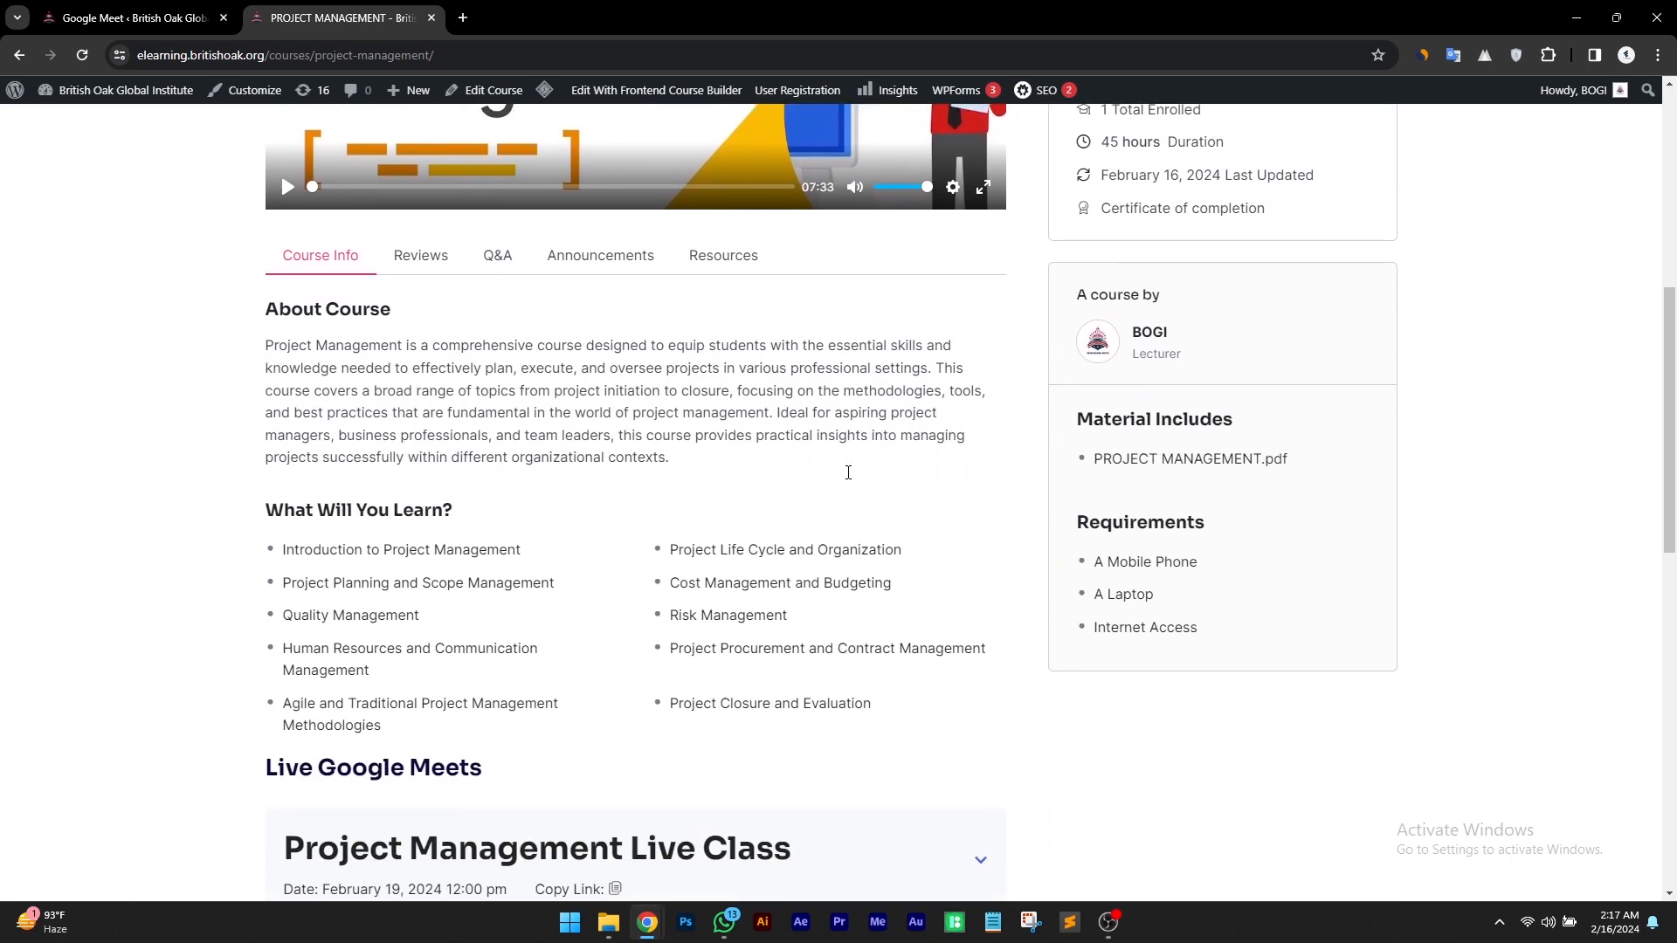
pyautogui.scroll(-3, 848, 476)
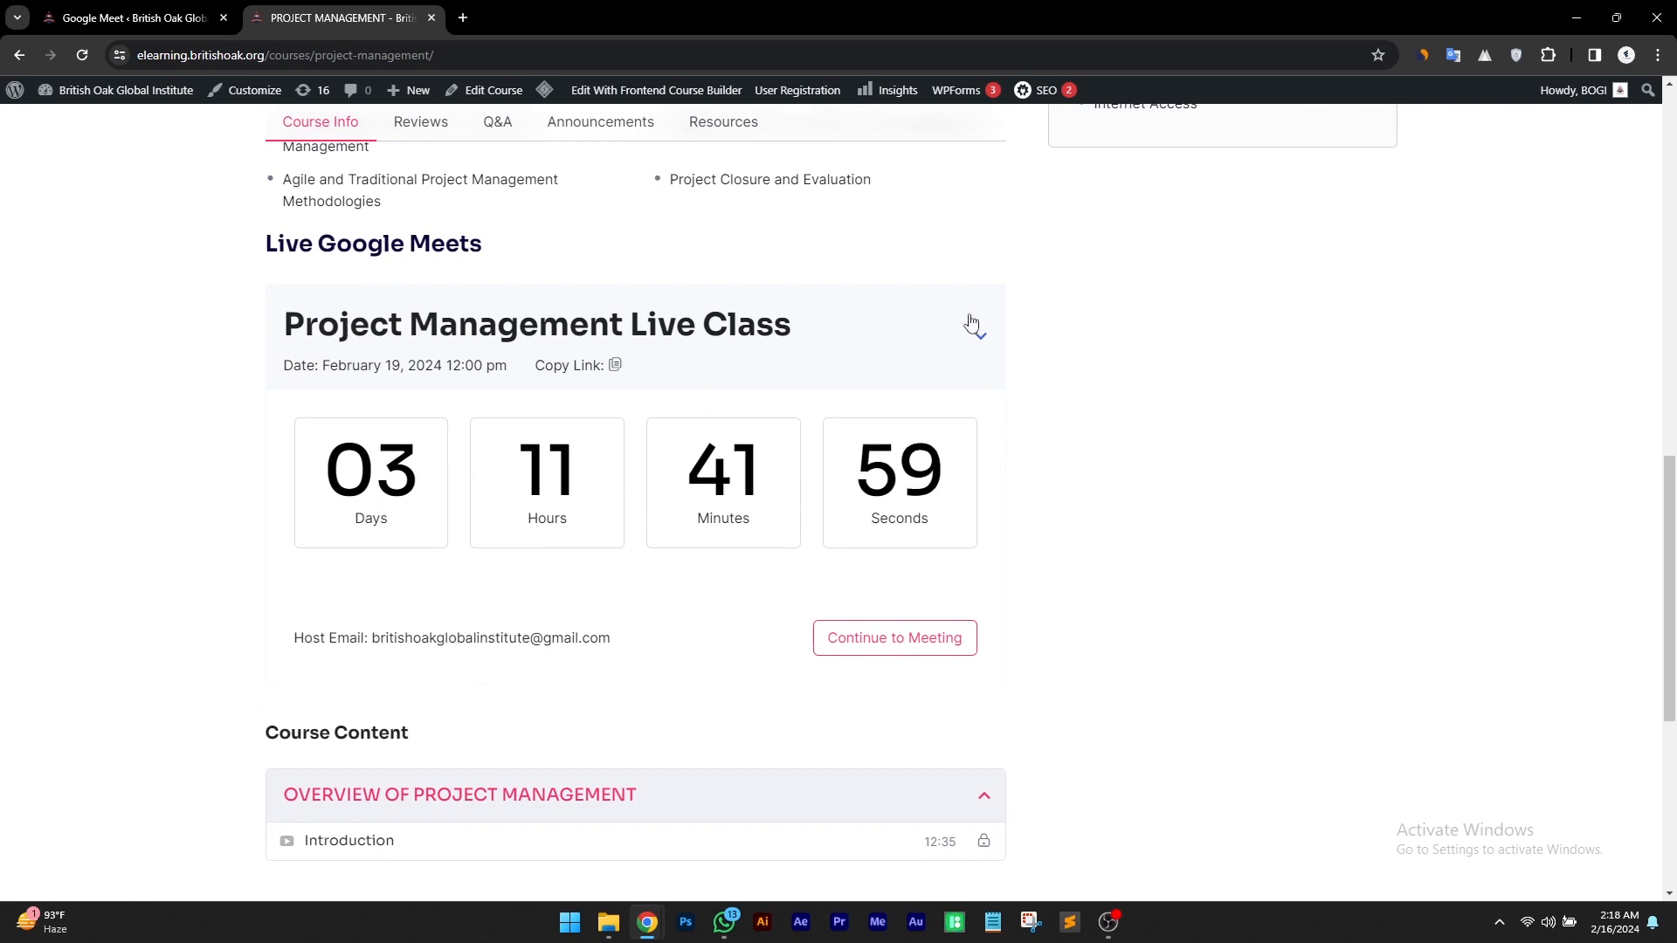
pyautogui.click(984, 344)
pyautogui.click(984, 343)
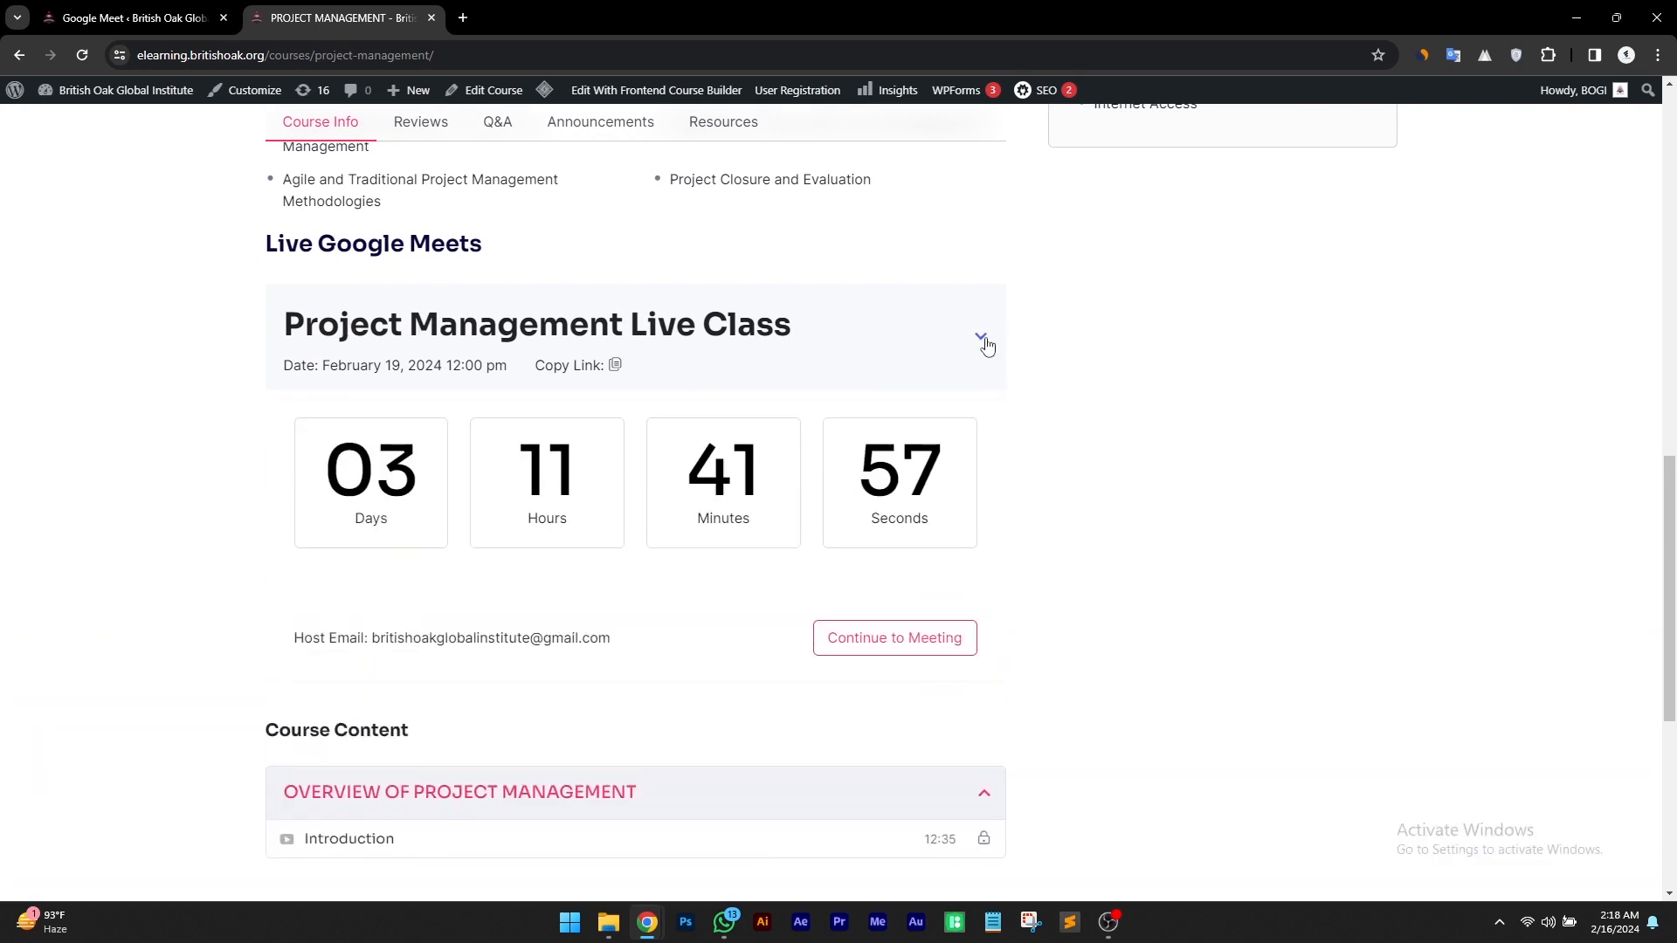
pyautogui.moveTo(408, 482); pyautogui.dragTo(345, 489)
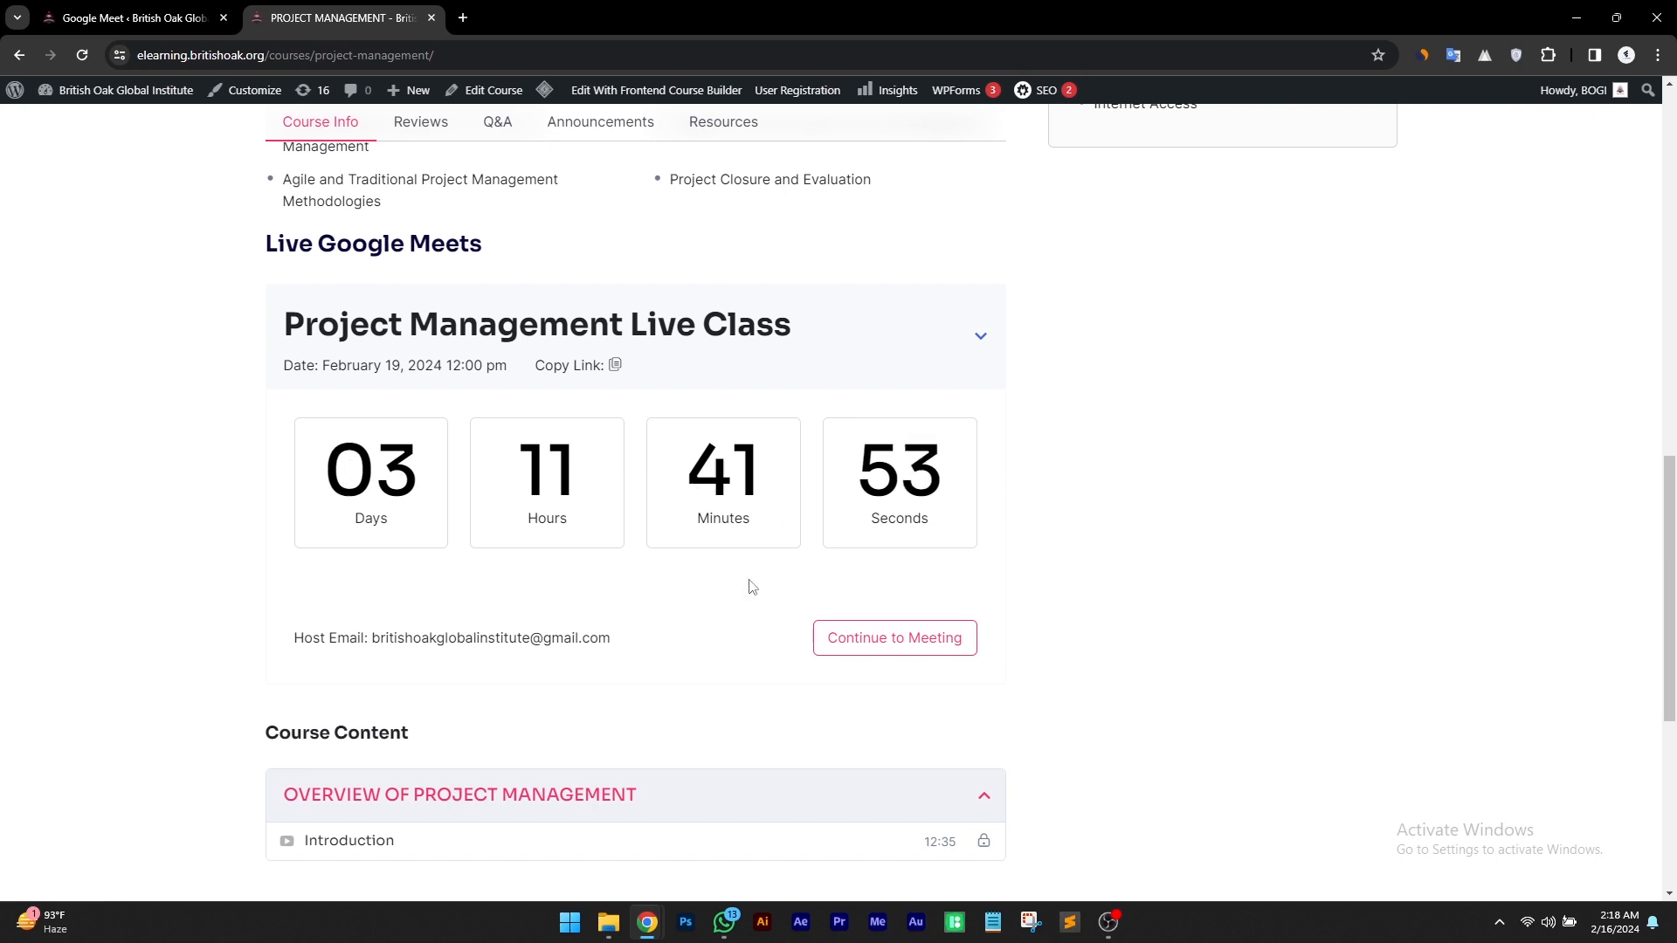
pyautogui.scroll(-2, 749, 588)
pyautogui.moveTo(321, 461); pyautogui.dragTo(605, 456)
pyautogui.click(605, 456)
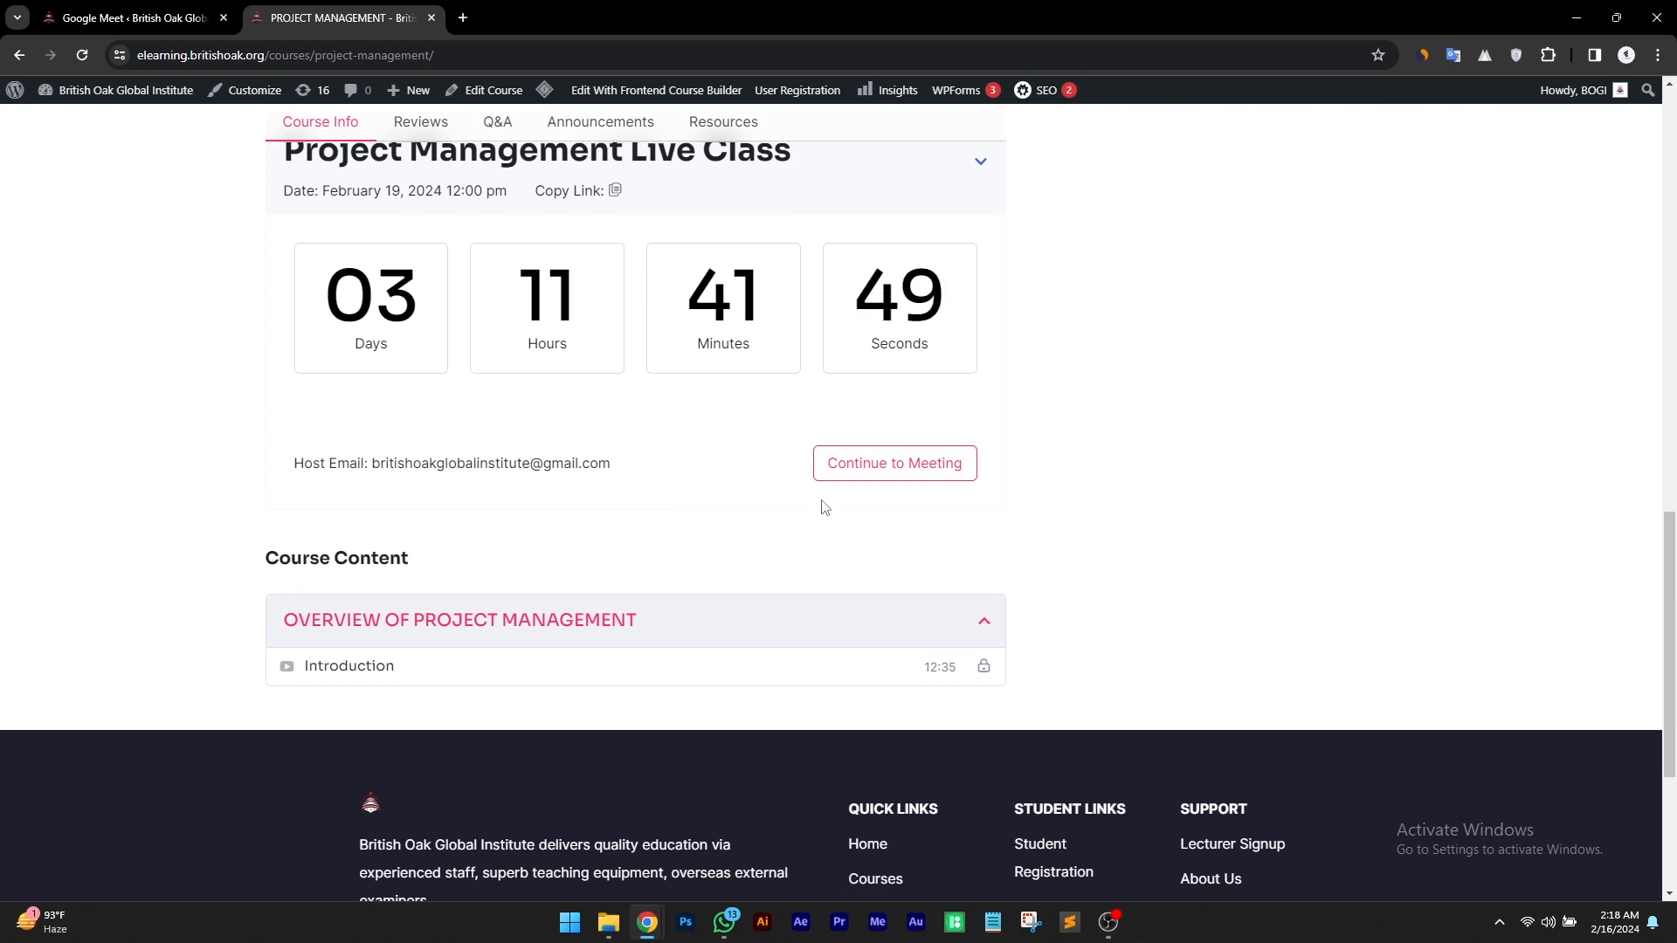
# Continue to the Project Management Live Class meeting from the course page, and turn off the microphone and camera before joining
pyautogui.click(879, 471)
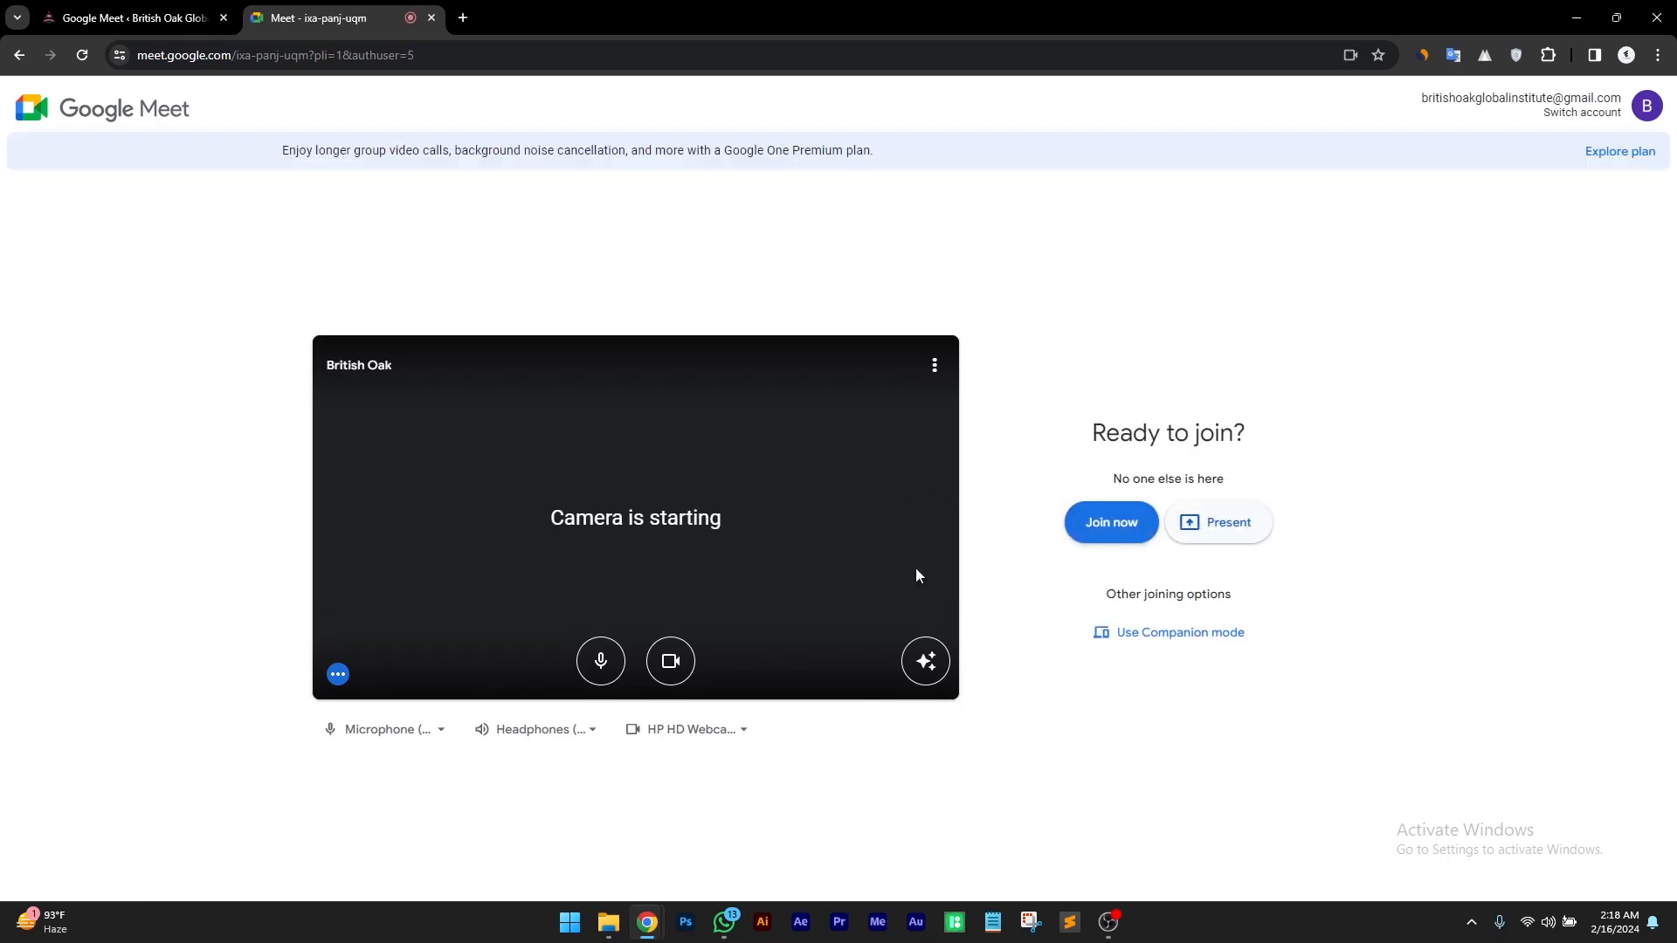
pyautogui.click(601, 661)
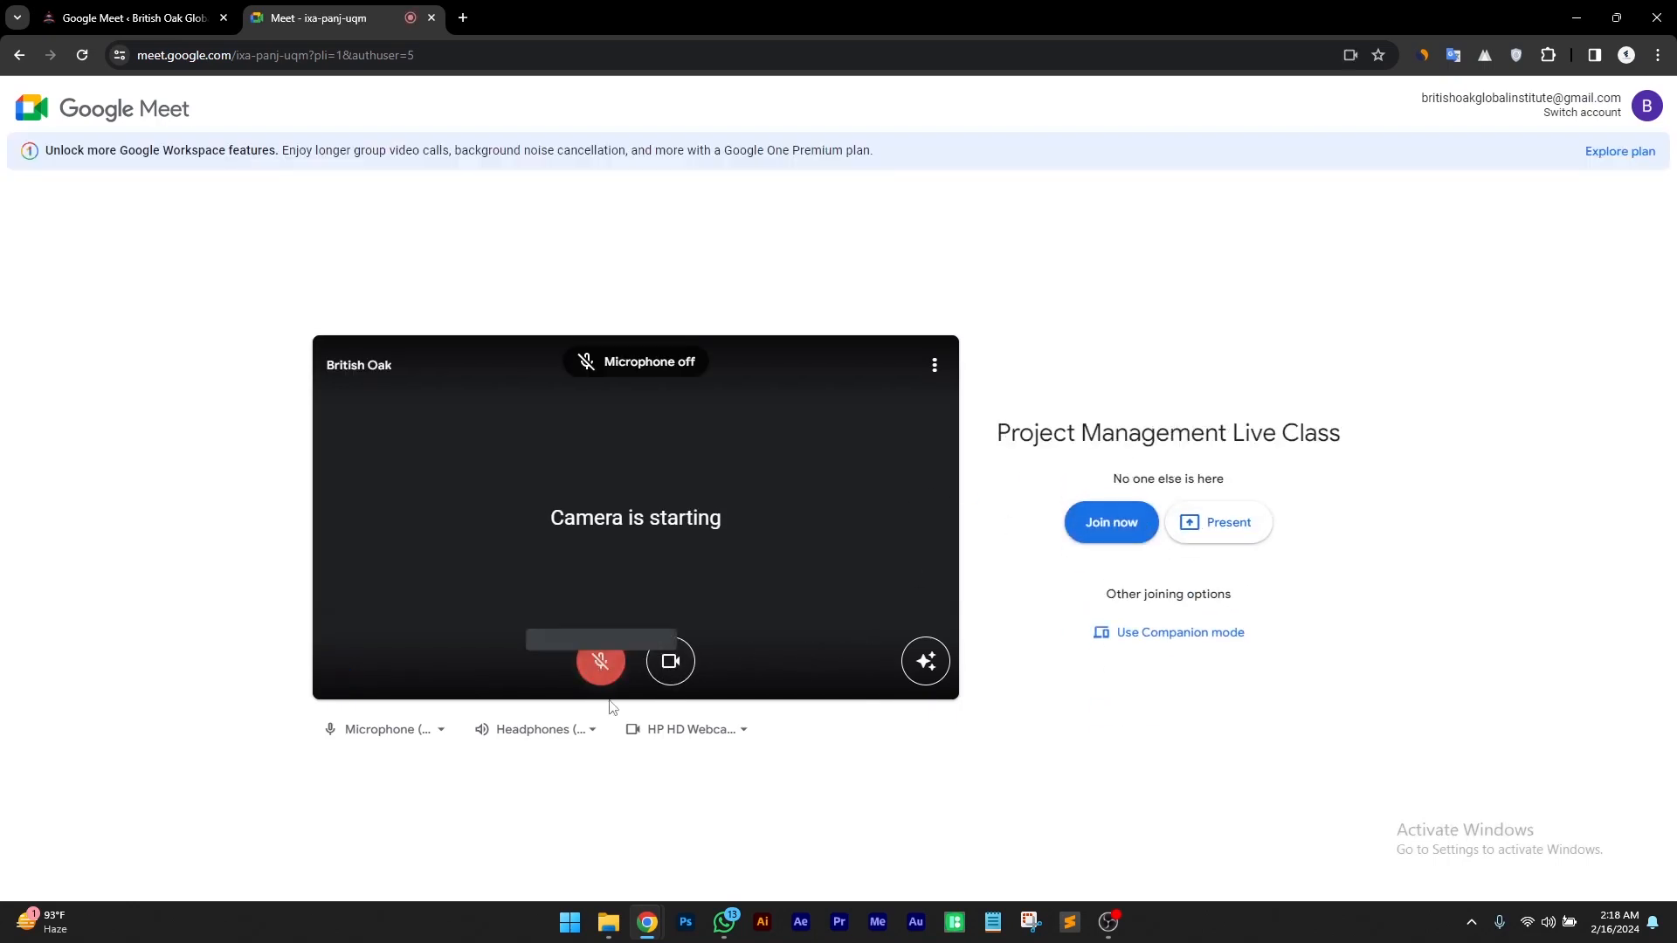
pyautogui.click(671, 661)
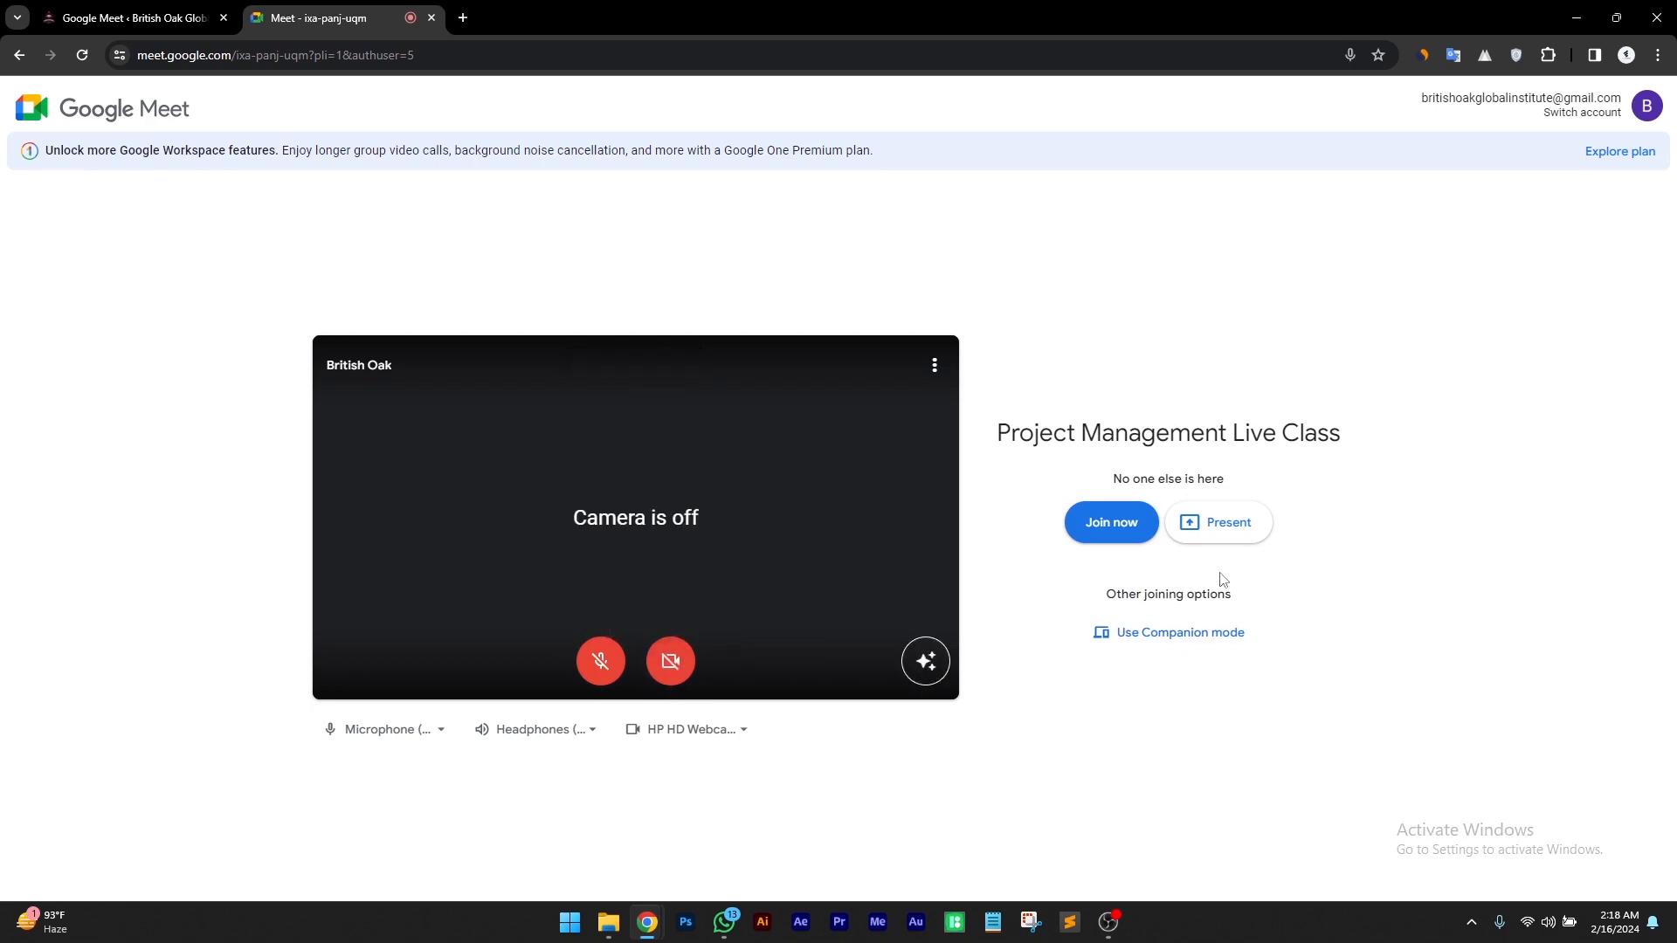
# Enter the meeting through the Present option, cancel choosing what to share, and dismiss the Meet safety notice
pyautogui.click(1220, 523)
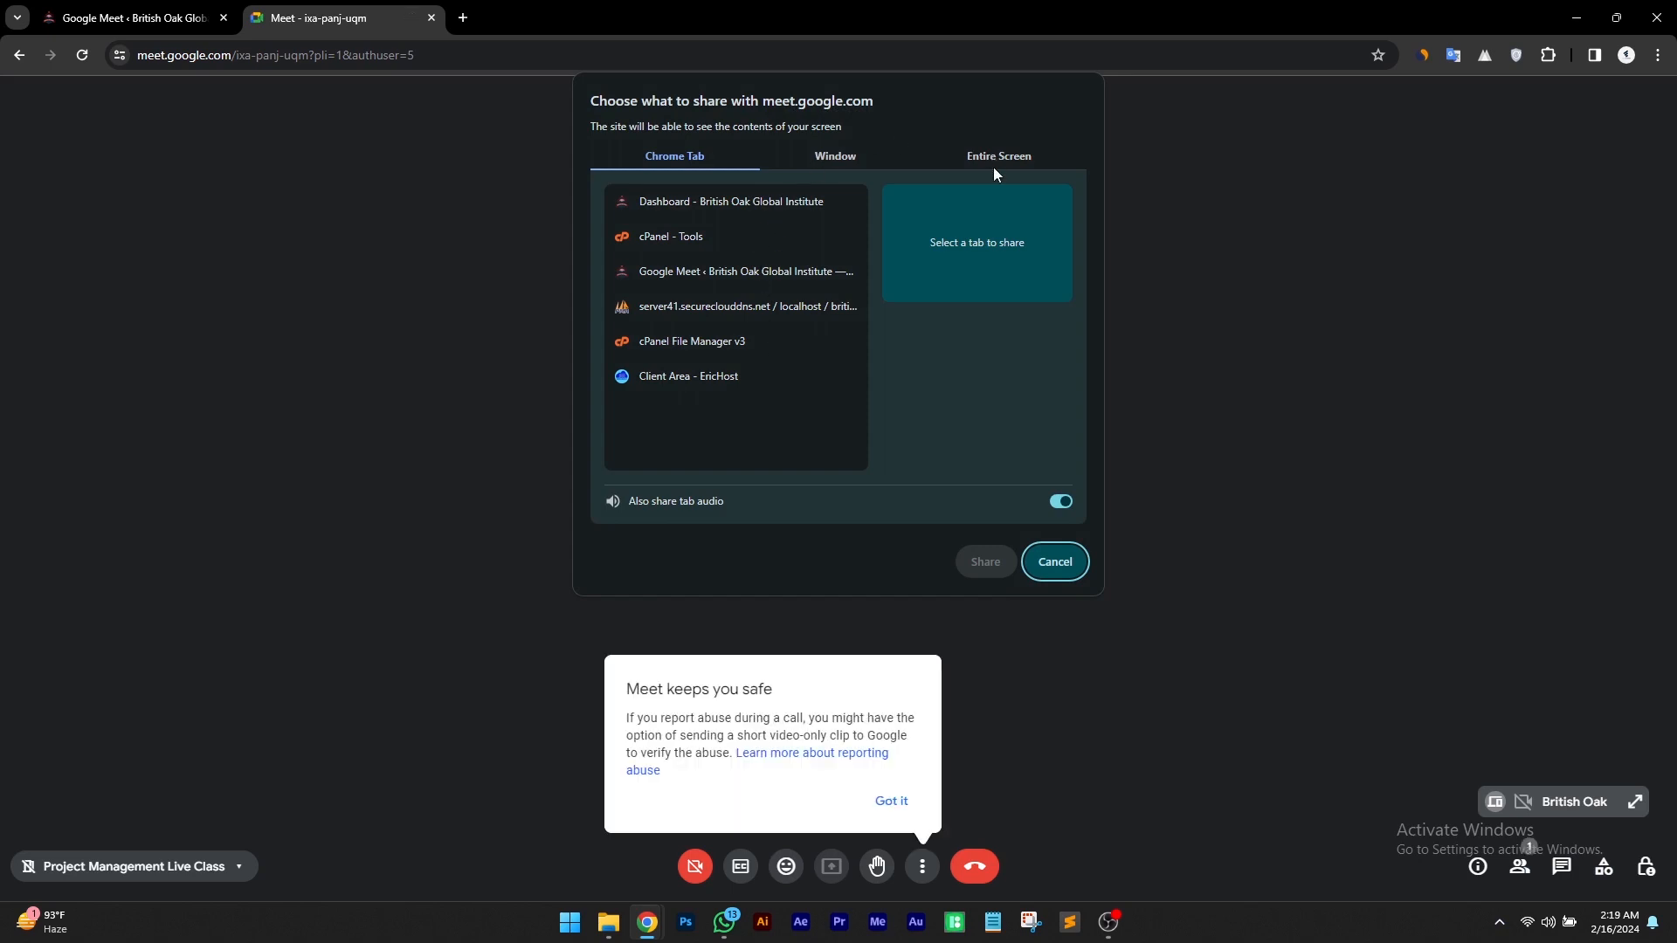
pyautogui.click(1051, 565)
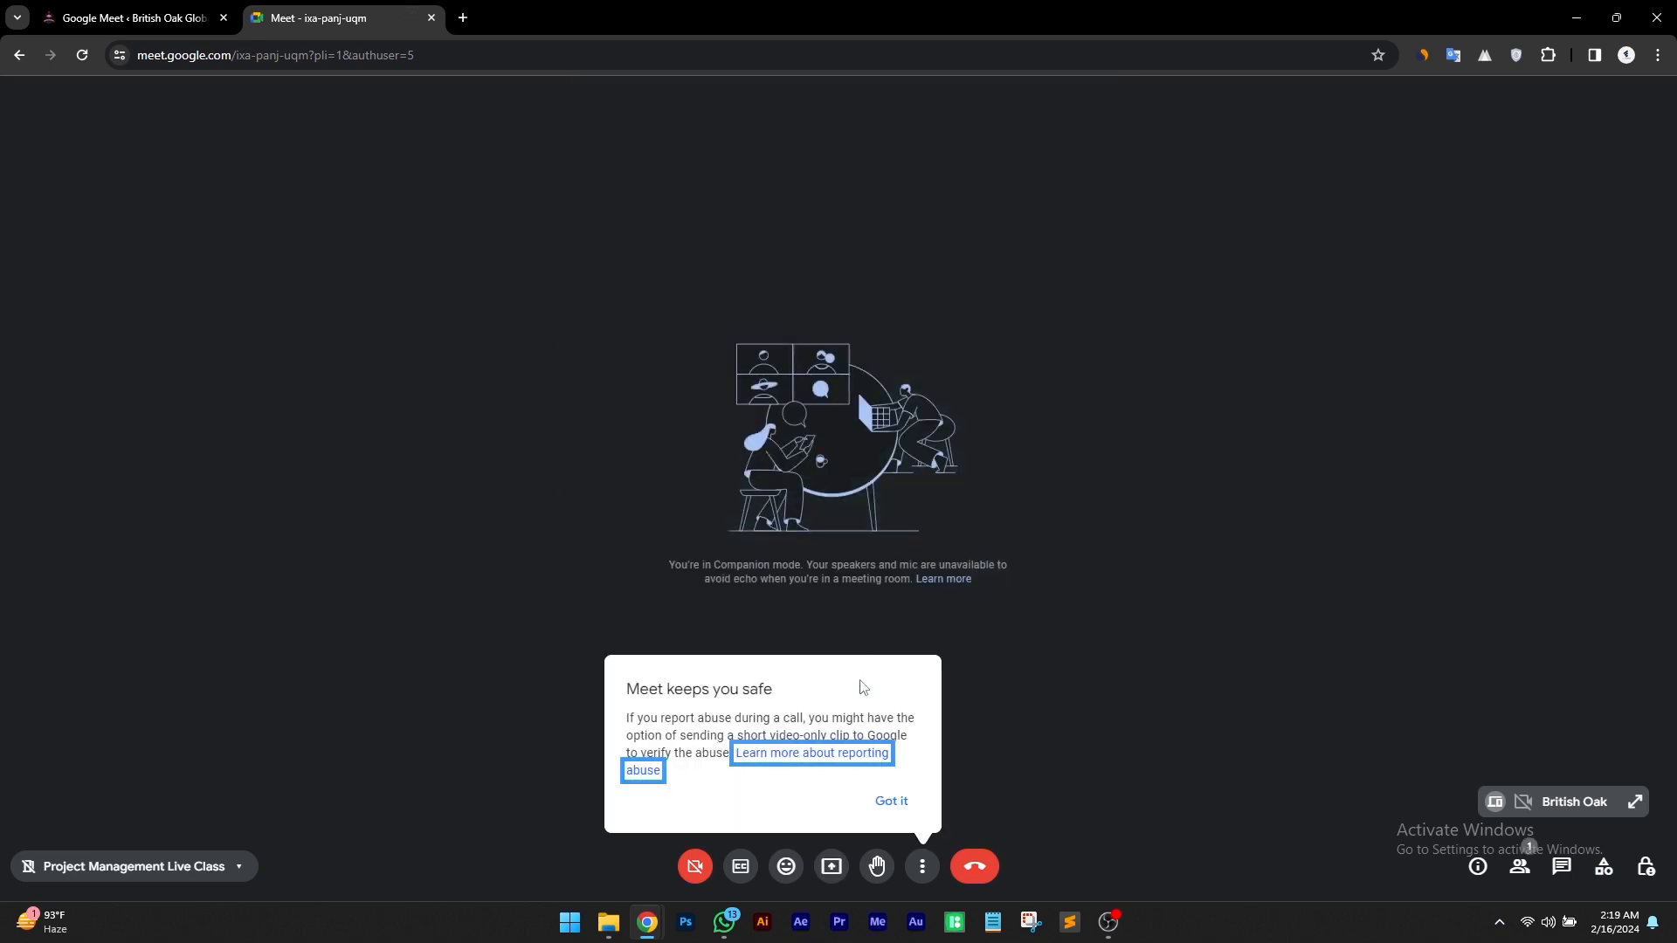
pyautogui.click(878, 805)
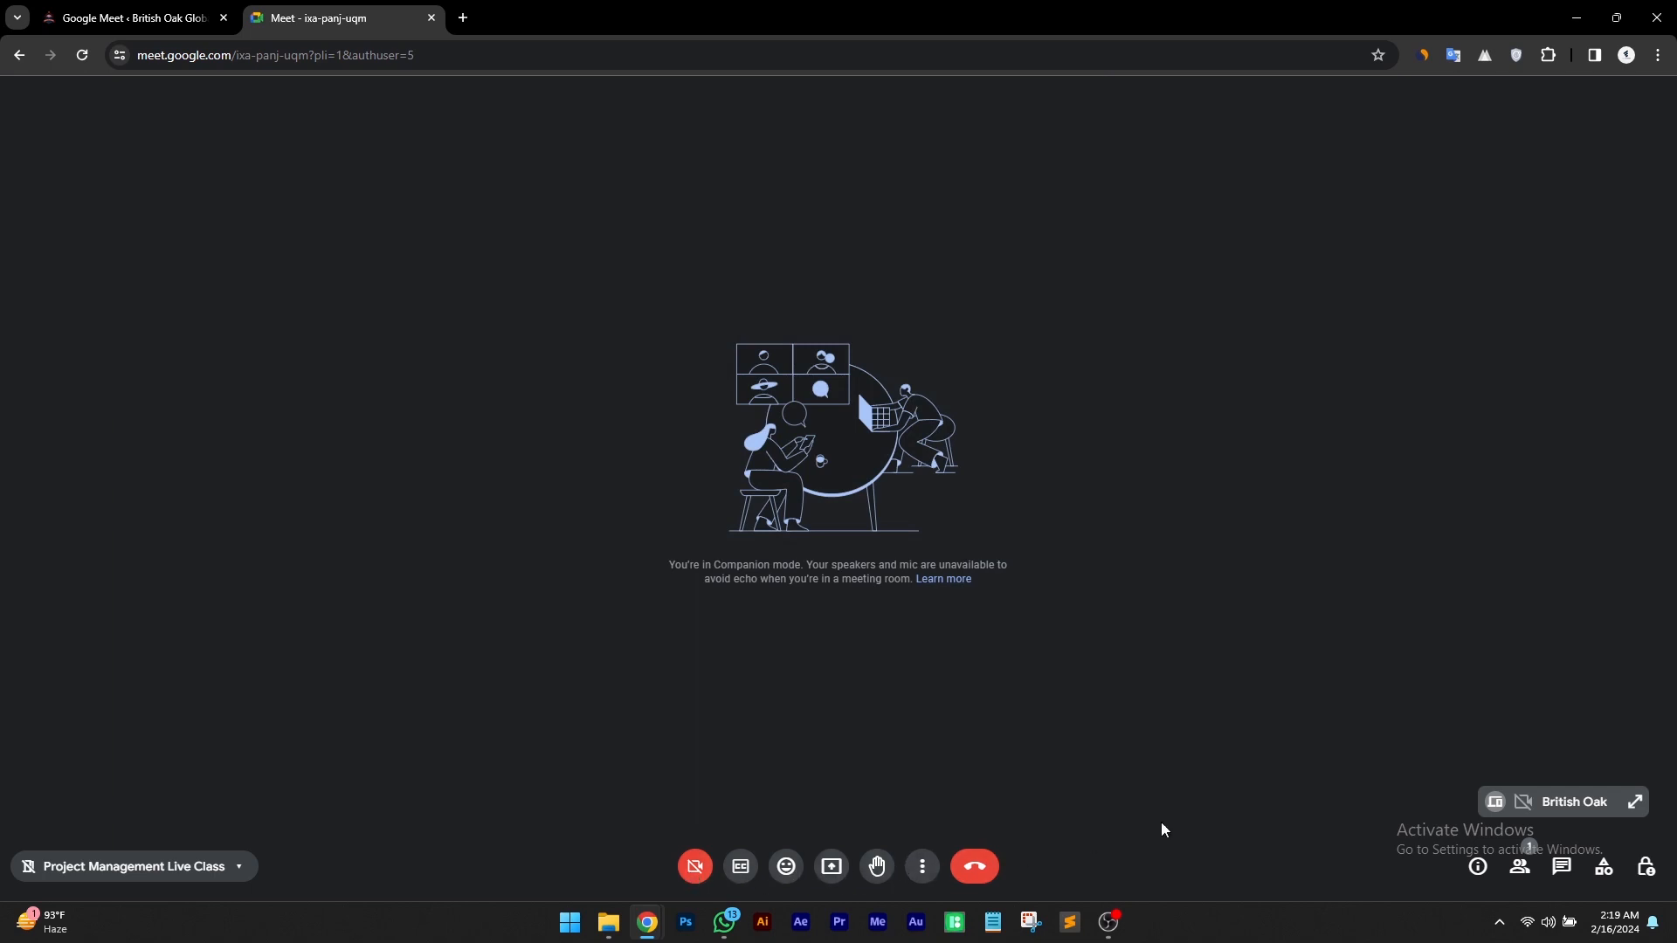
# Expand the self-view tile and show the list of people in the meeting
pyautogui.click(1634, 802)
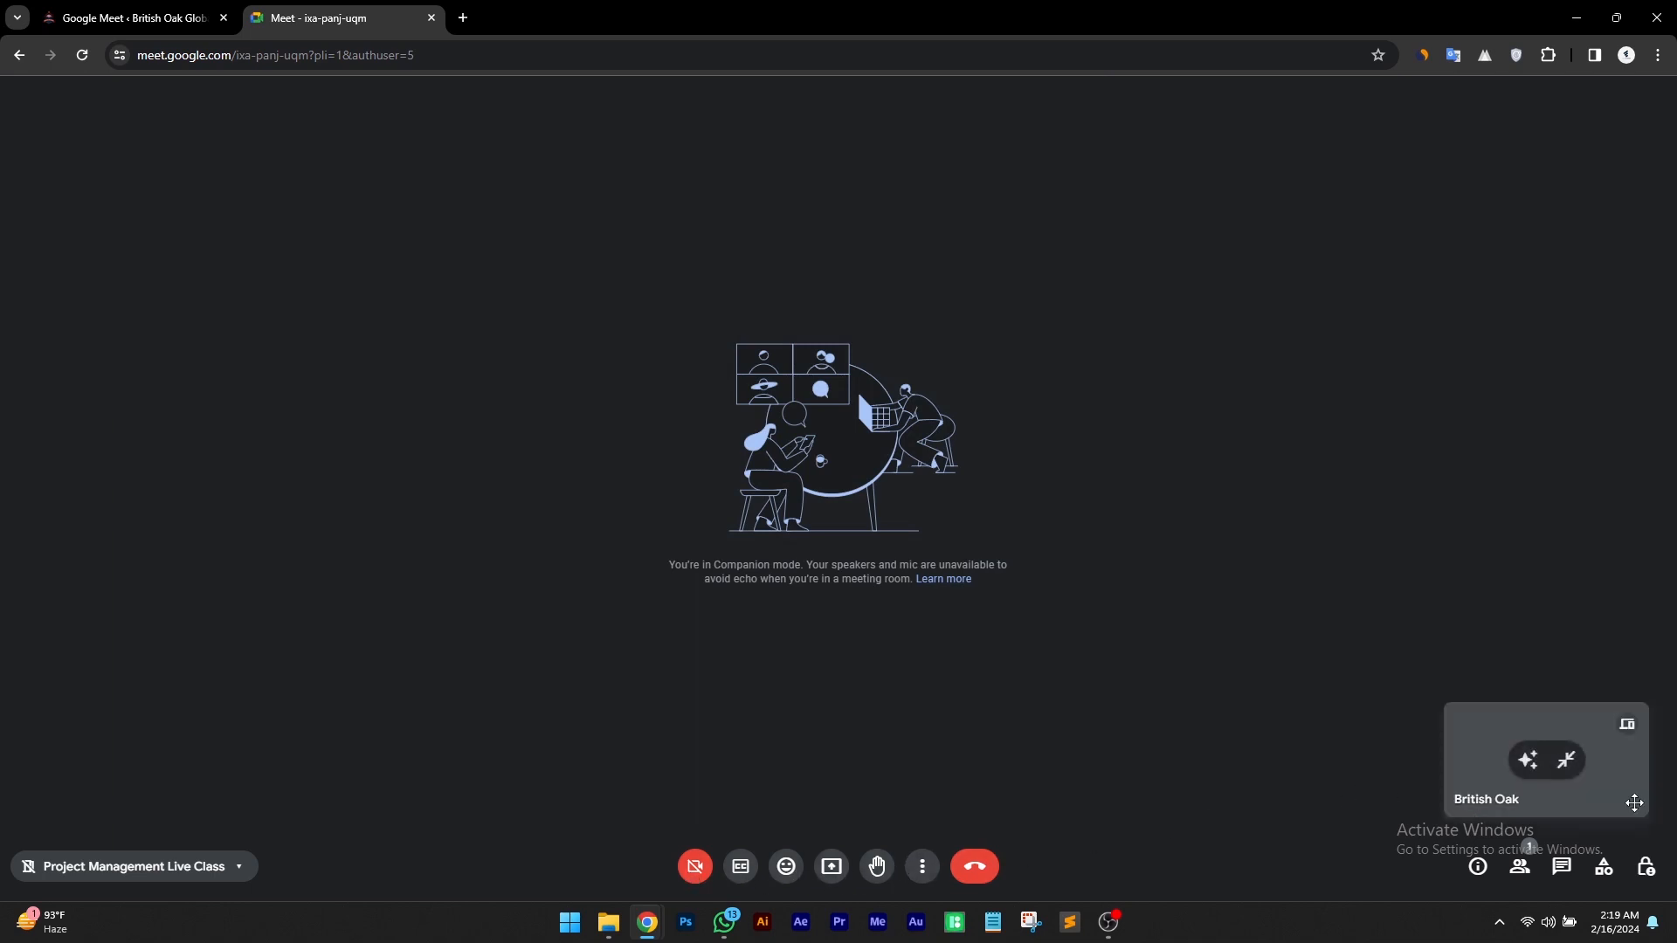
pyautogui.click(1519, 866)
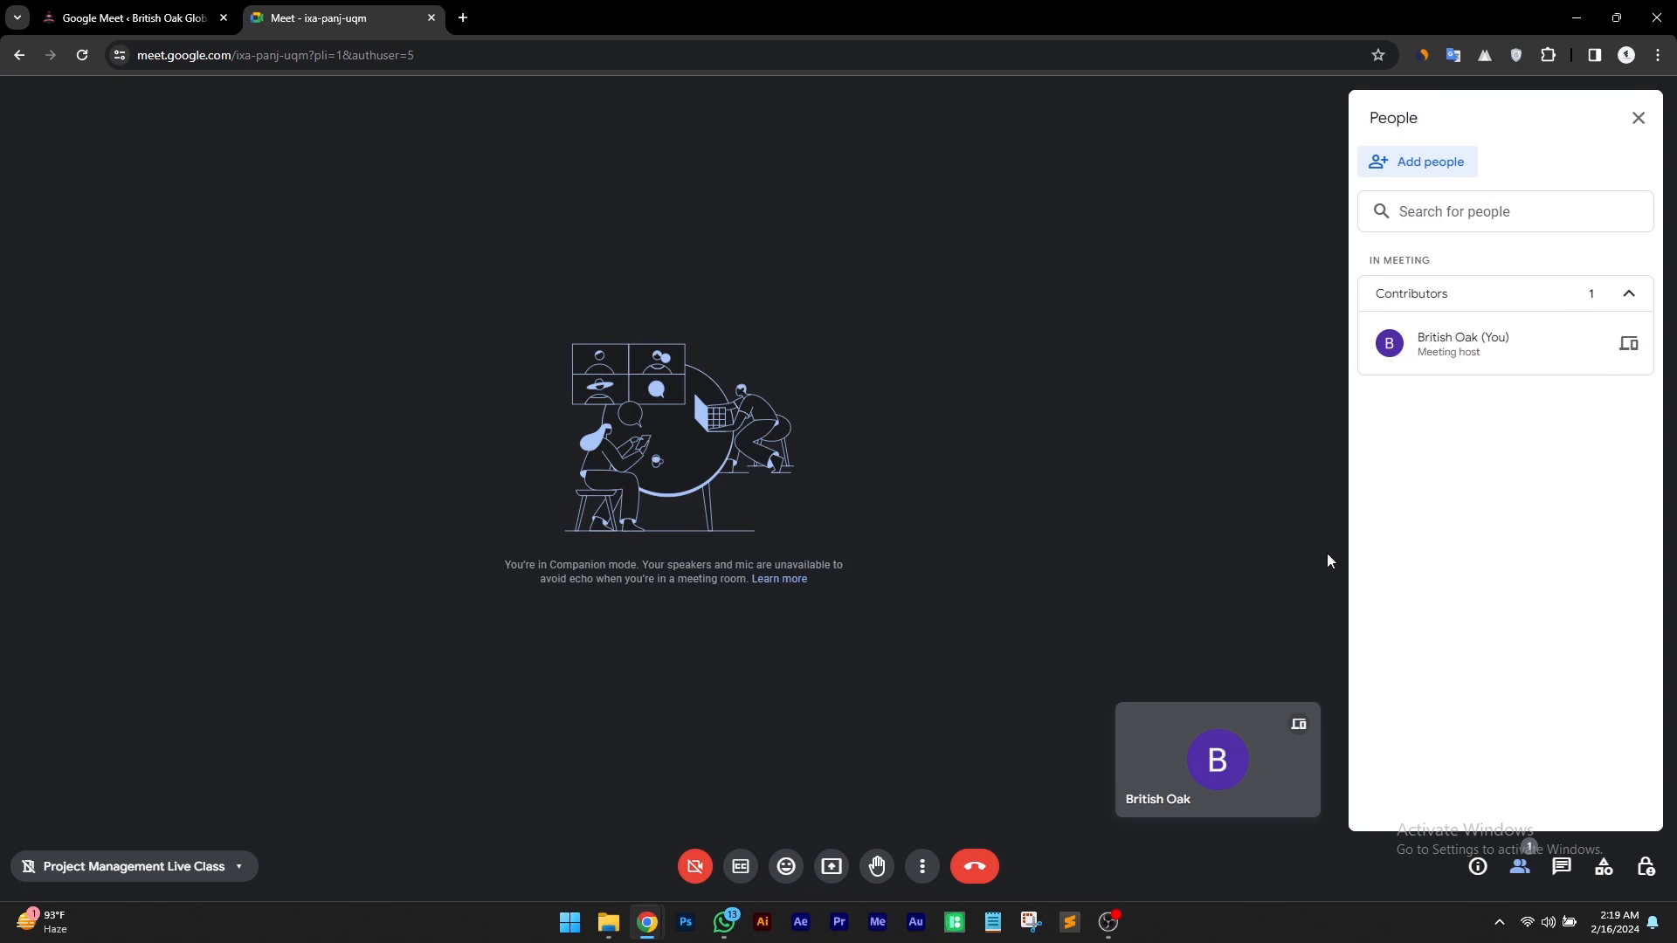
# Send the in-call message "Hi students....." to the meeting and close the chat
pyautogui.click(1562, 866)
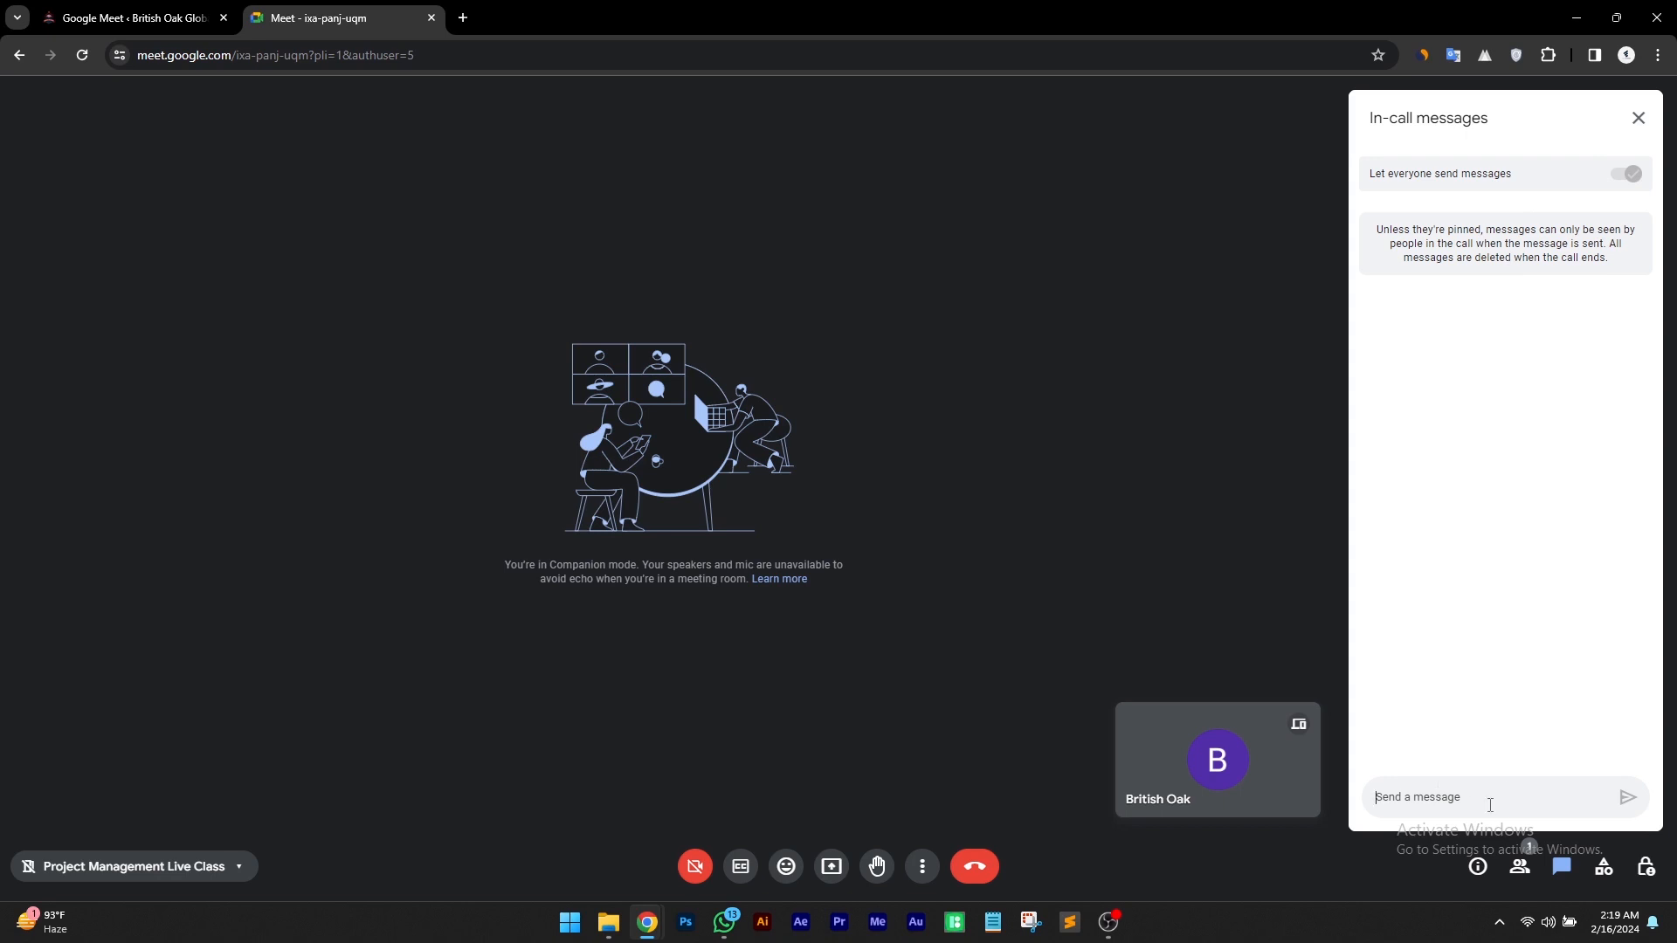
pyautogui.write('Hi students.....')
pyautogui.press('Return')
pyautogui.click(1640, 122)
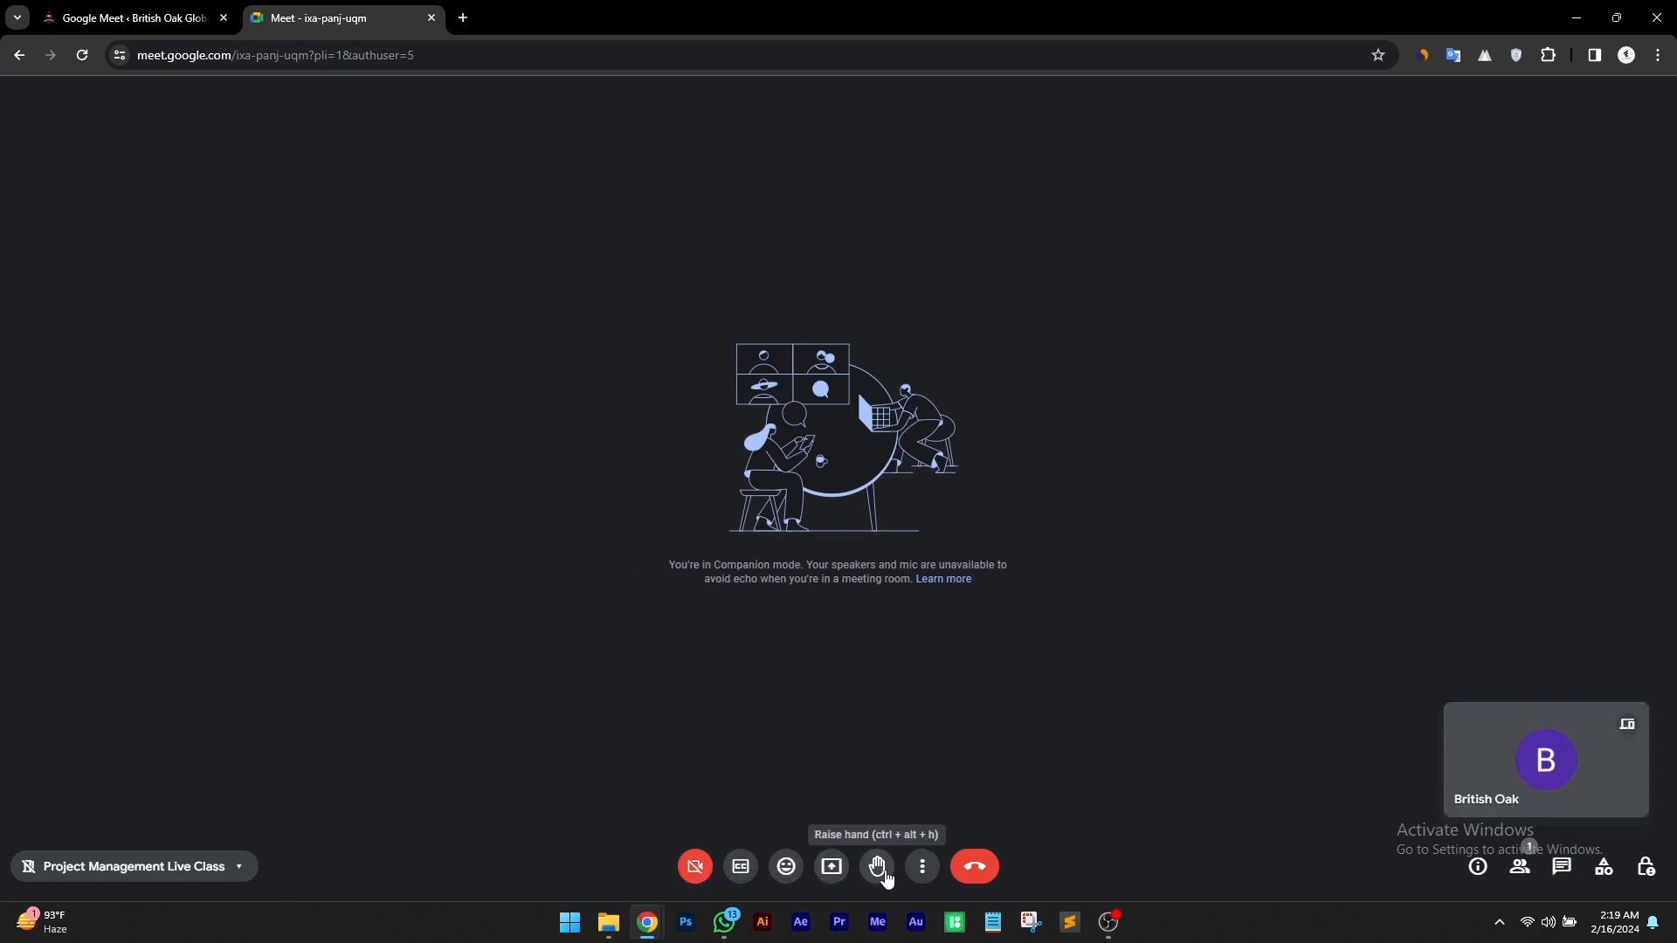
# Check the meeting's additional options and leave the Project Management Live Class call
pyautogui.click(924, 868)
pyautogui.click(926, 868)
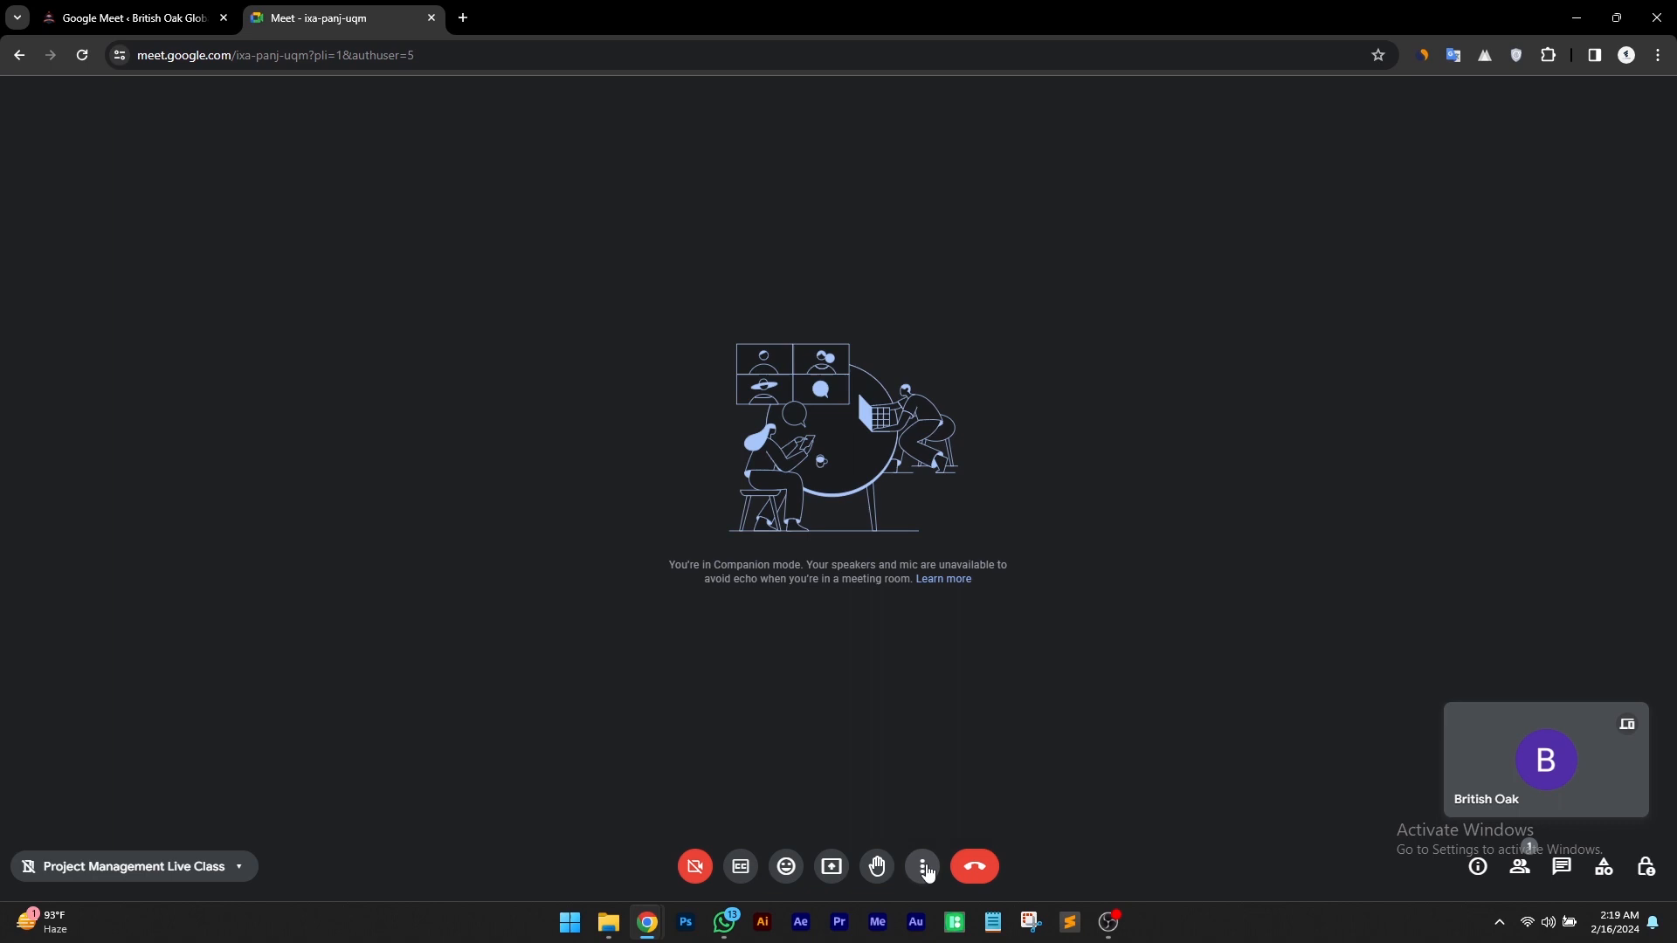
pyautogui.click(976, 868)
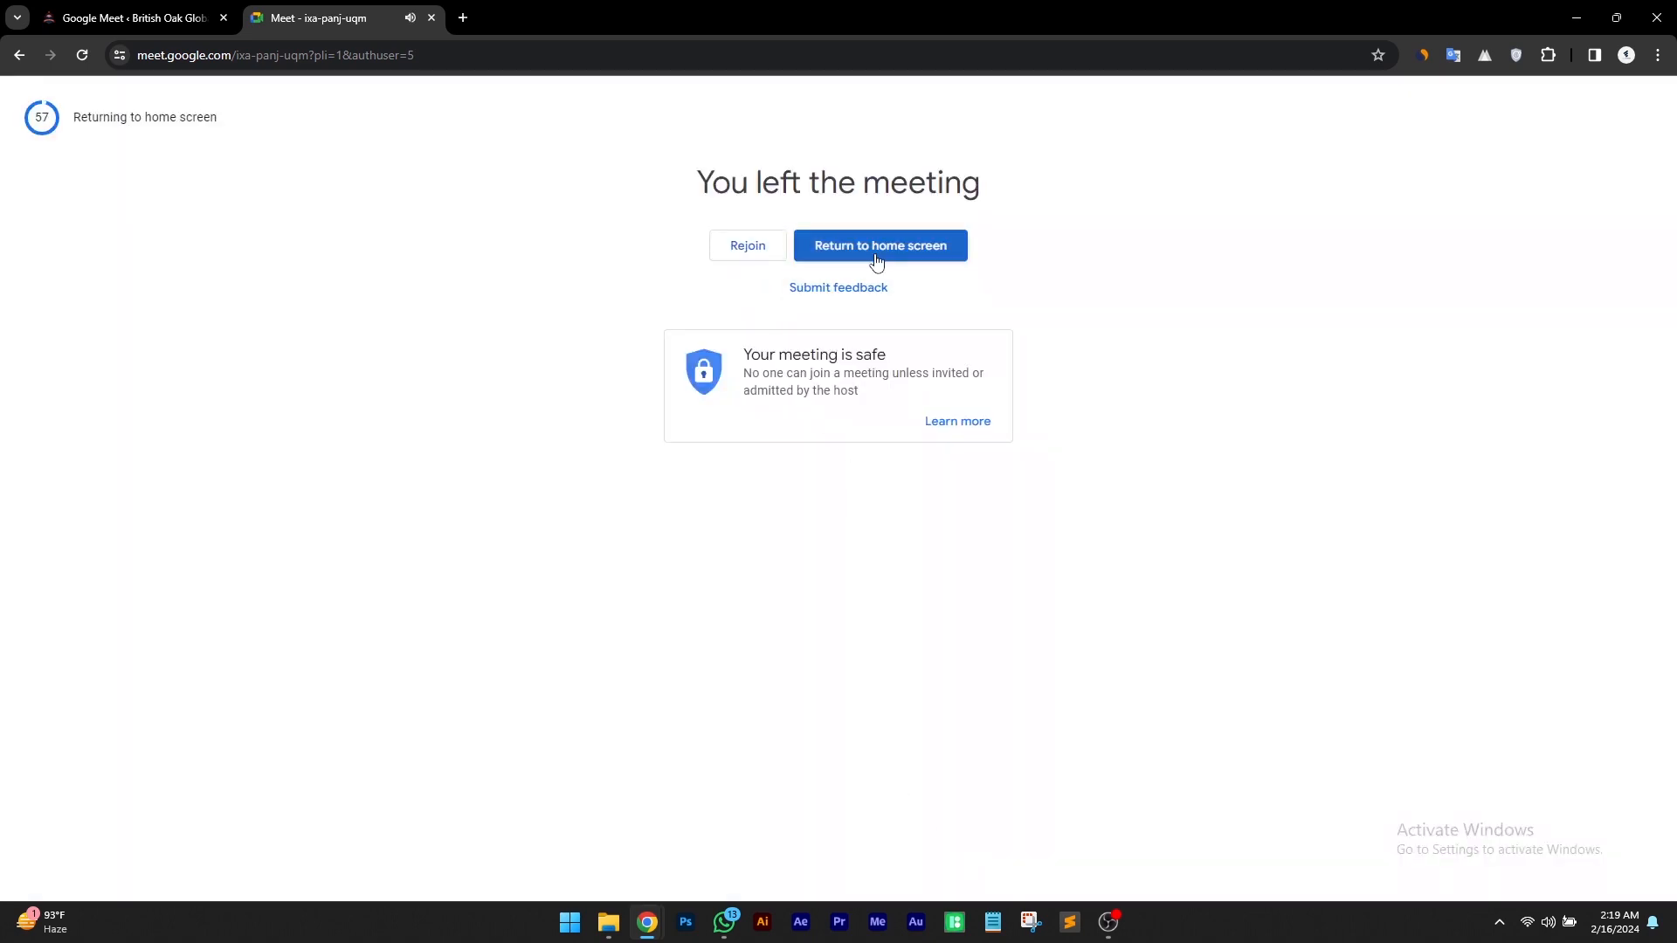